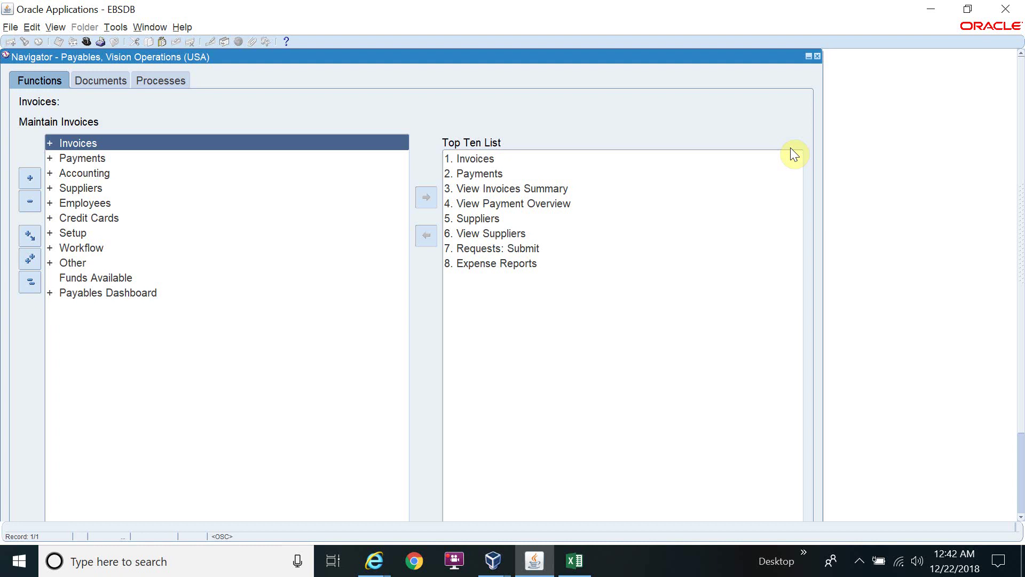
Switch the responsibility to System Administrator
key("ctrl+l")
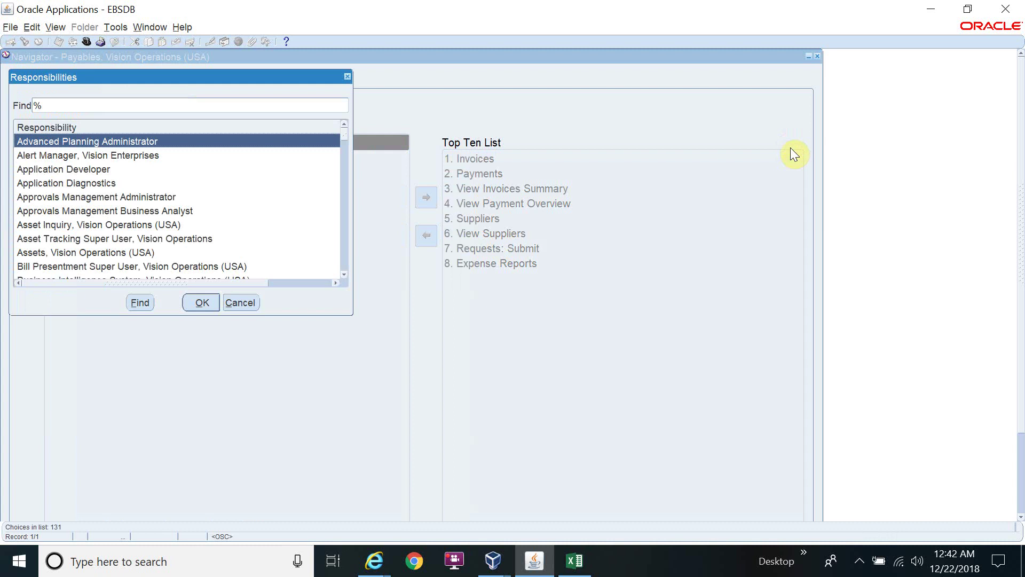
type("system Administrat")
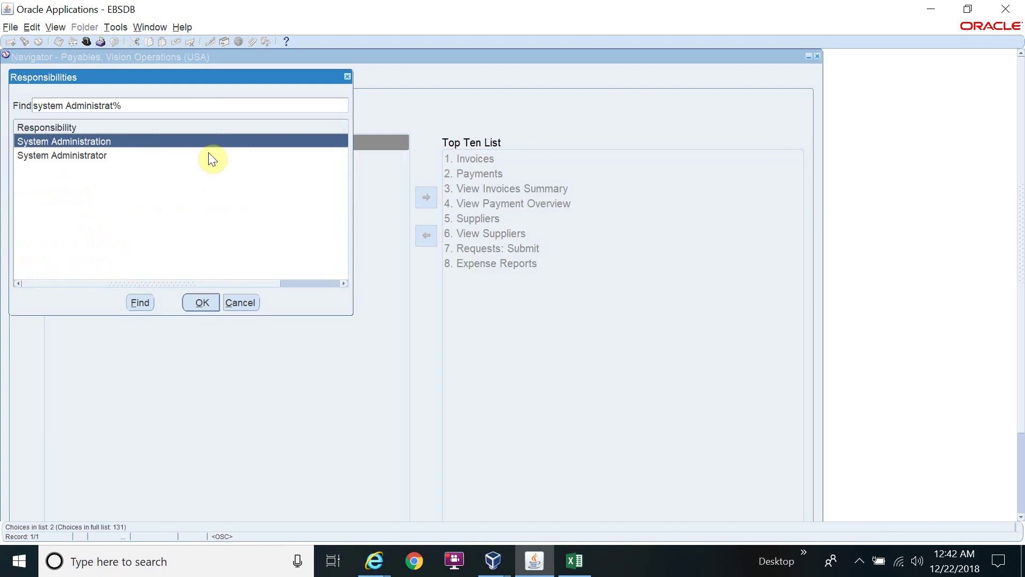
left_click(82, 158)
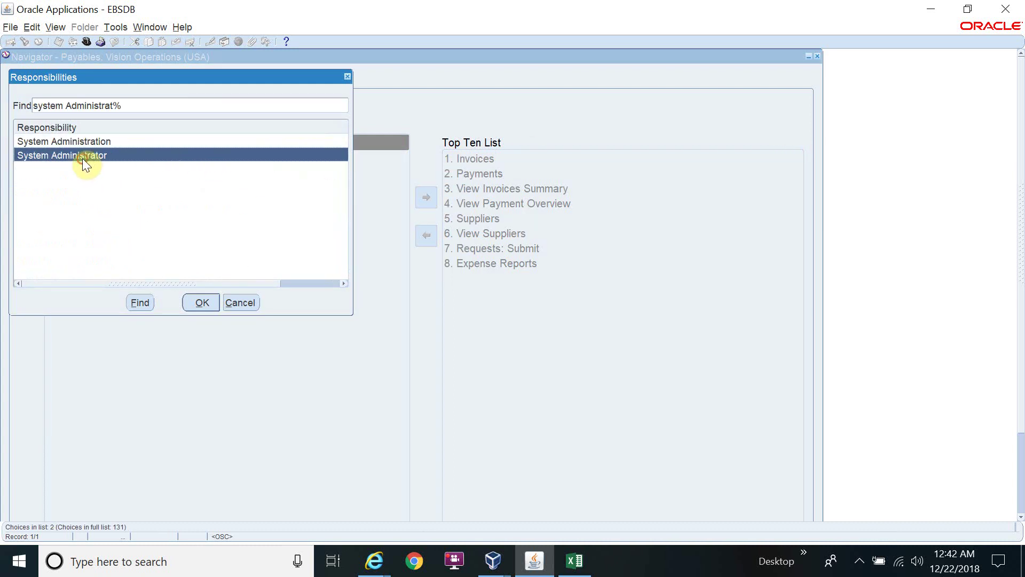
left_click(193, 305)
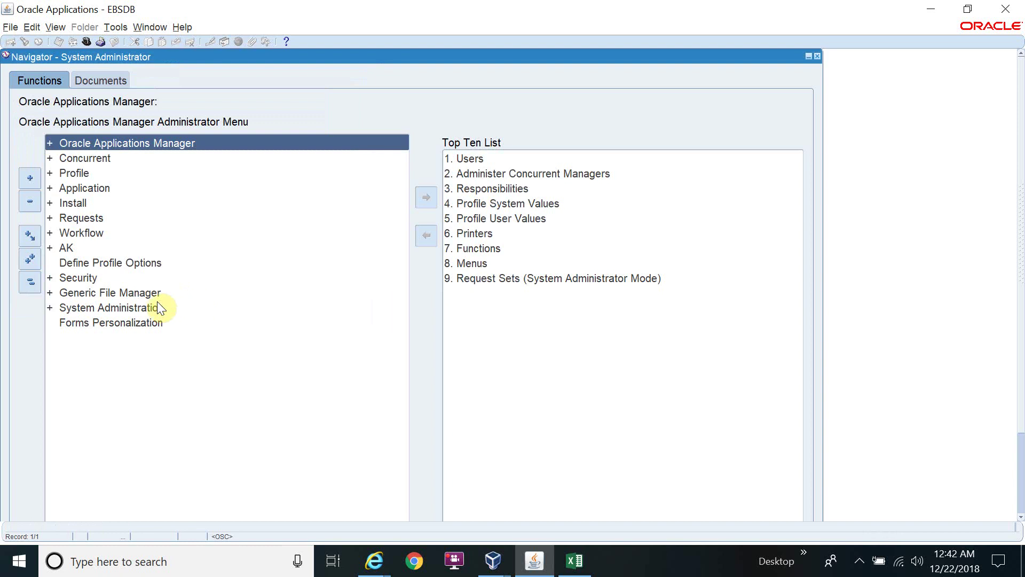
Open the Define form for responsibilities in the Security functions
double_click(91, 279)
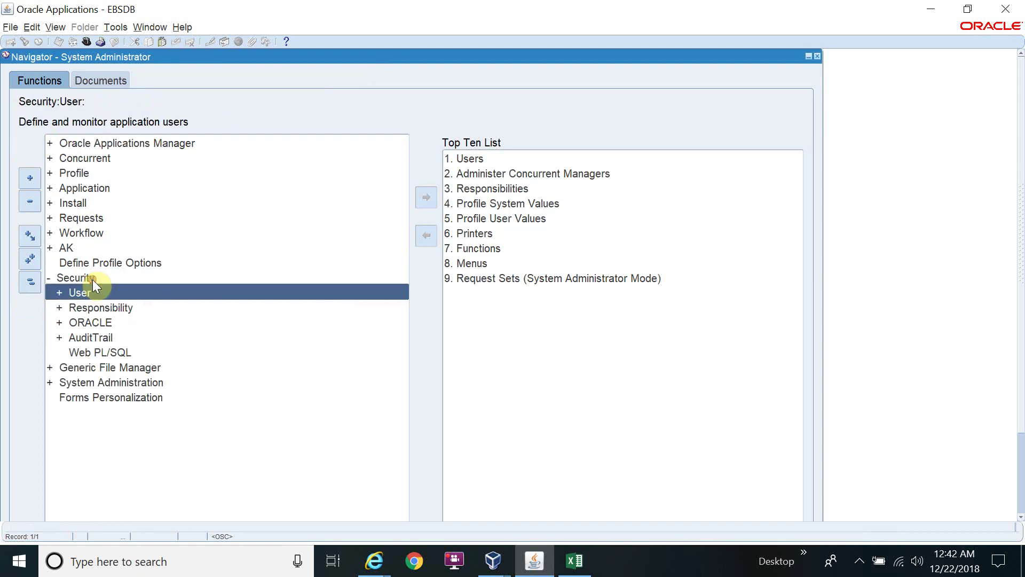
double_click(99, 303)
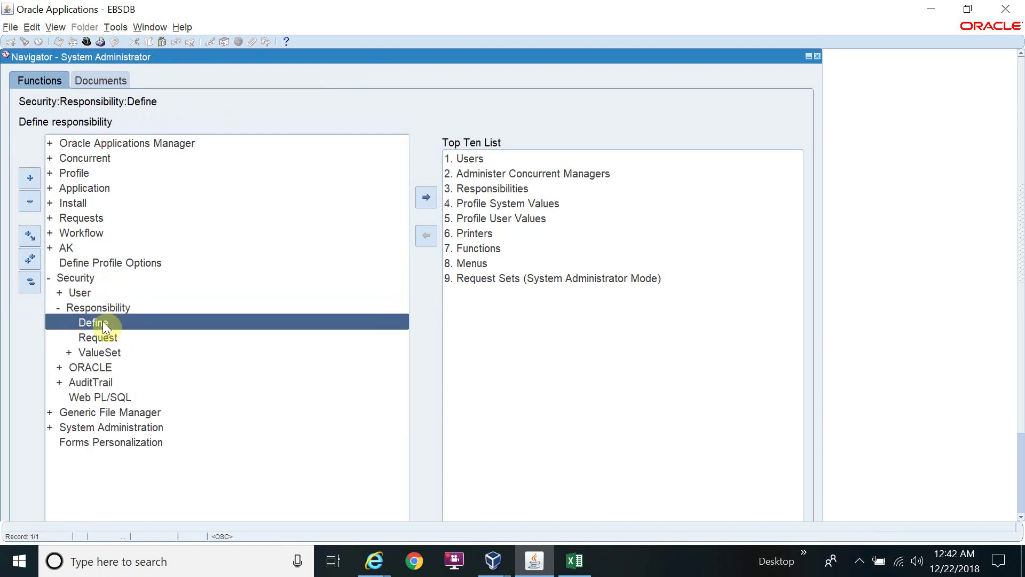
double_click(103, 321)
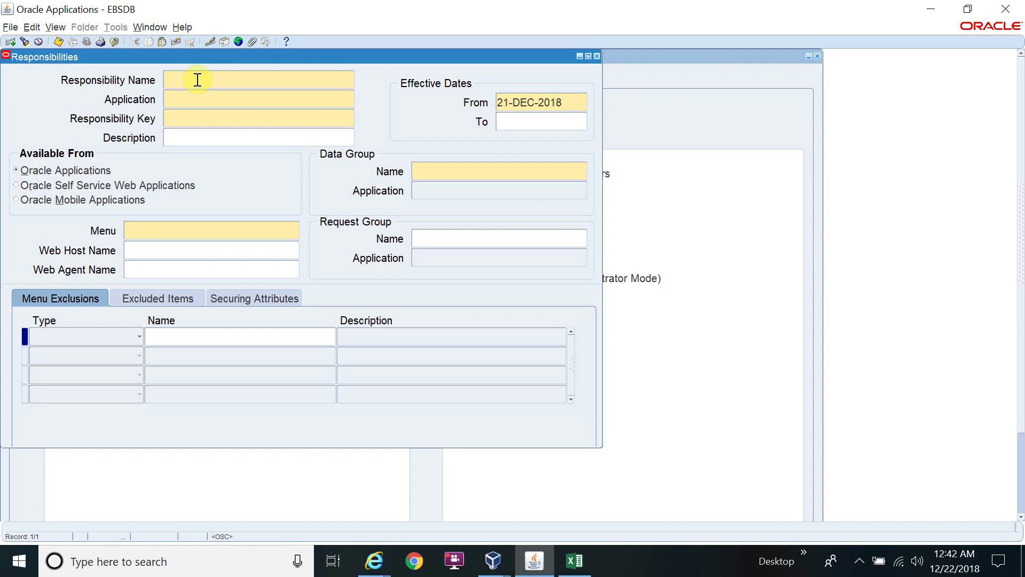
Switch to the Excel workbook and review the responsibility names listed in column A
left_click(590, 570)
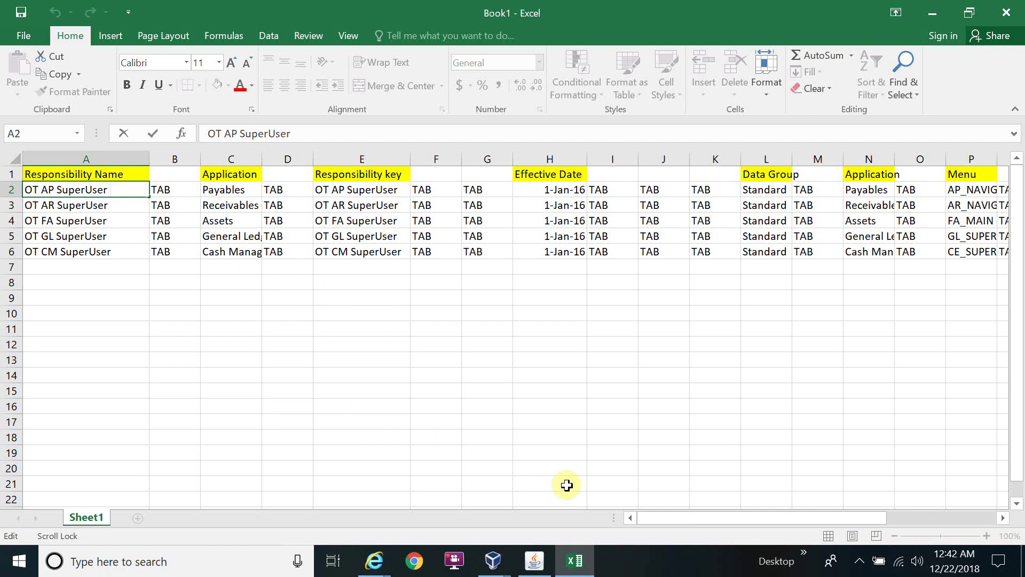
left_click_drag(678, 517, 677, 516)
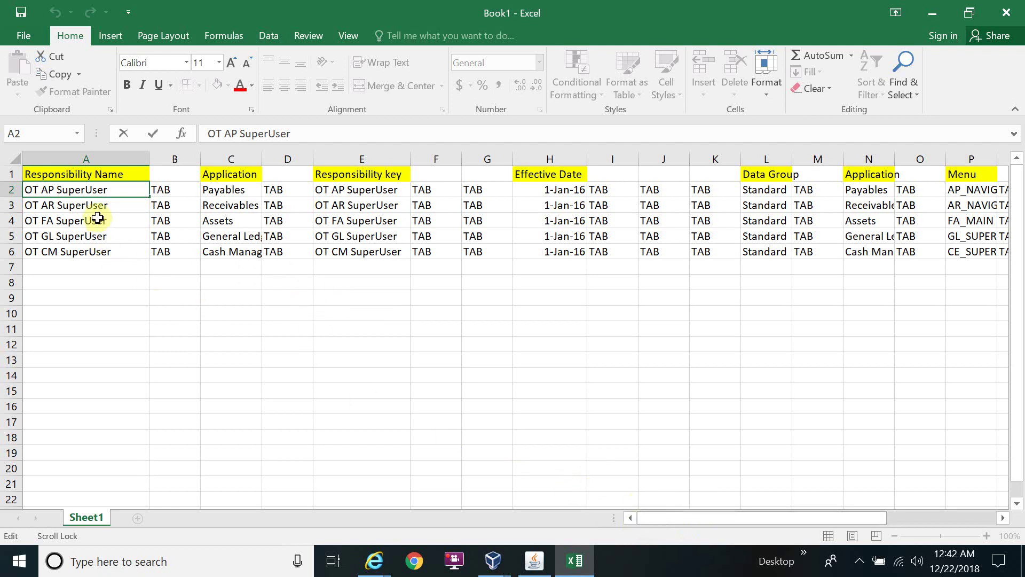
left_click(91, 173)
left_click(108, 208)
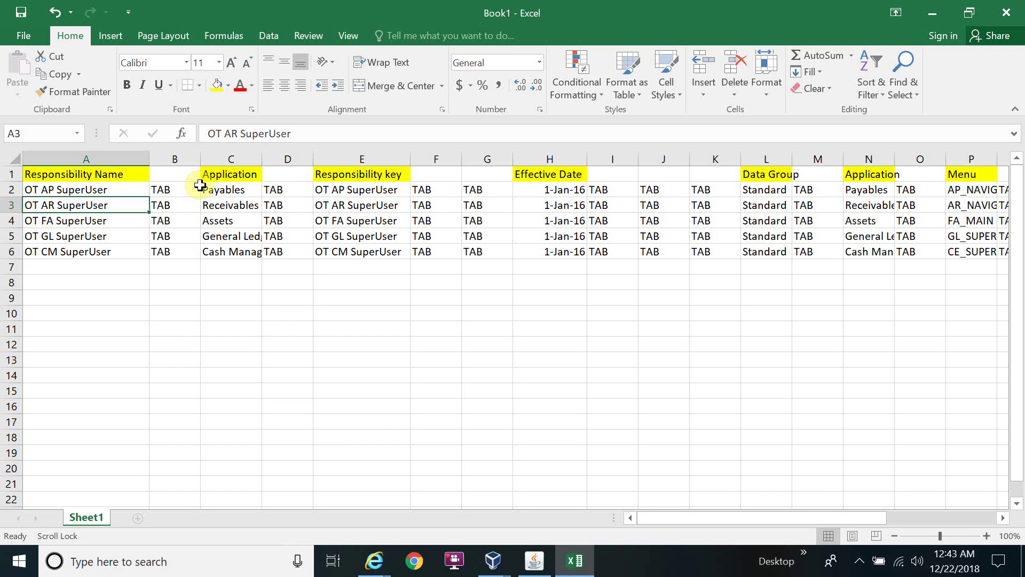
Compare the sheet's first Responsibility Name entry with the Responsibility Name field in the Oracle form
left_click(525, 549)
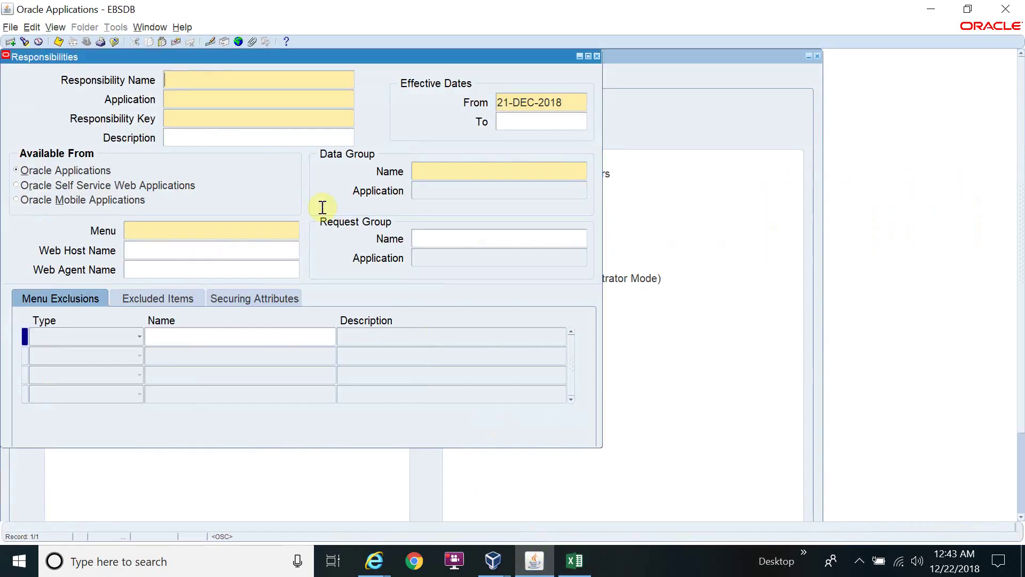
left_click(193, 77)
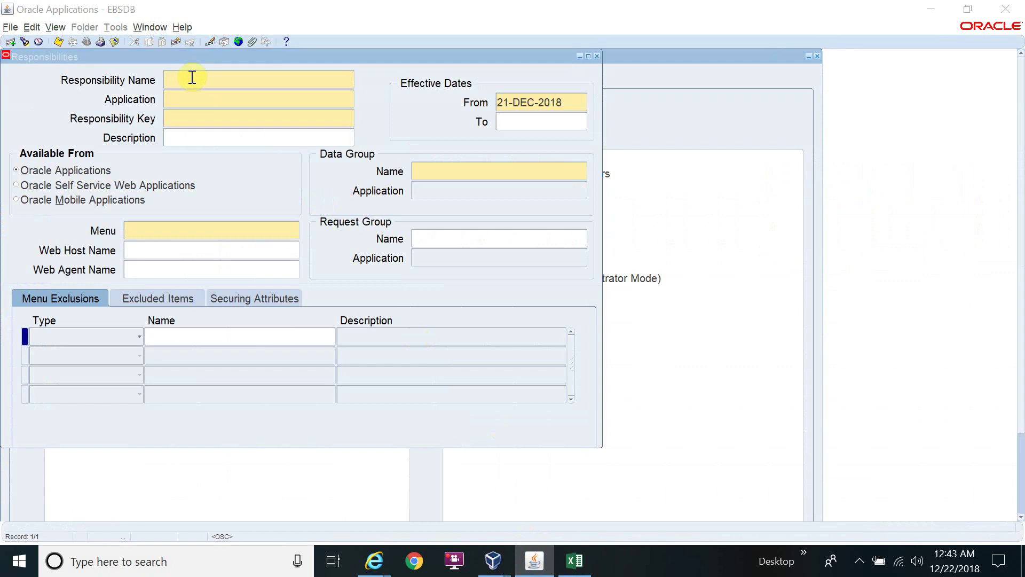
key("alt+Tab")
left_click(79, 183)
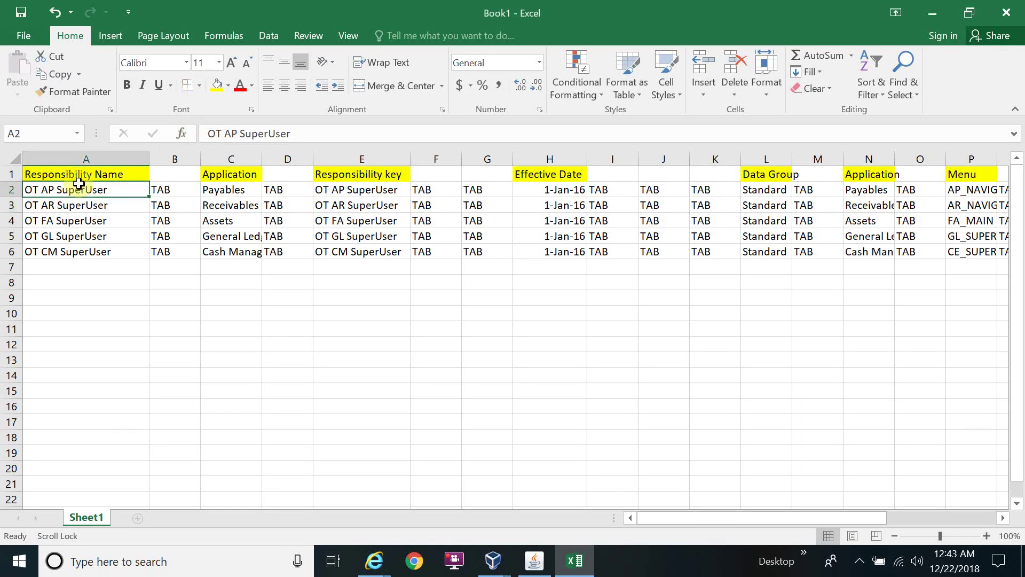
key("alt+Tab")
left_click(235, 84)
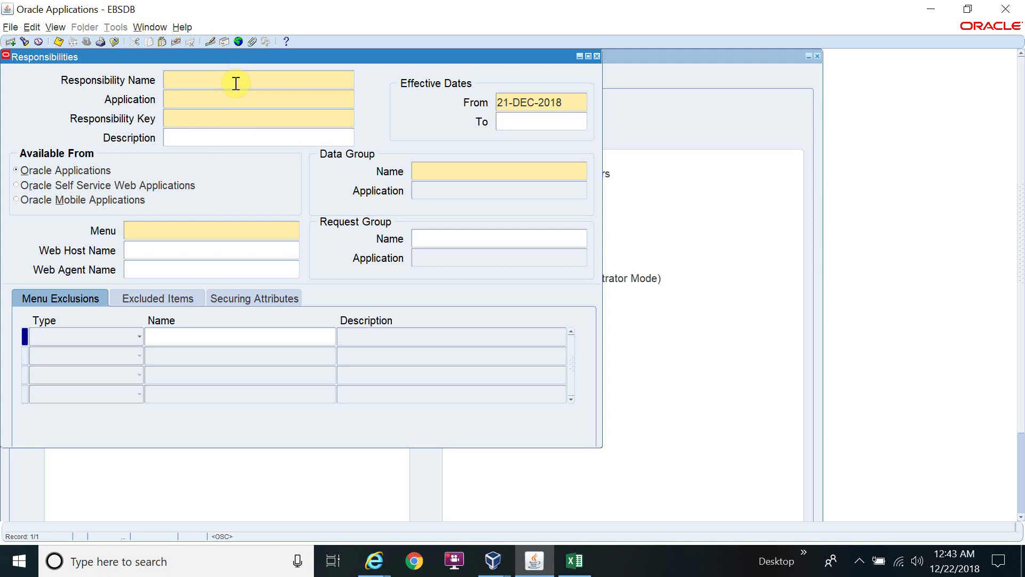
Check the first TAB column and the Application column against the field order from Responsibility Name to Responsibility Key
key("Tab")
key("alt+Tab")
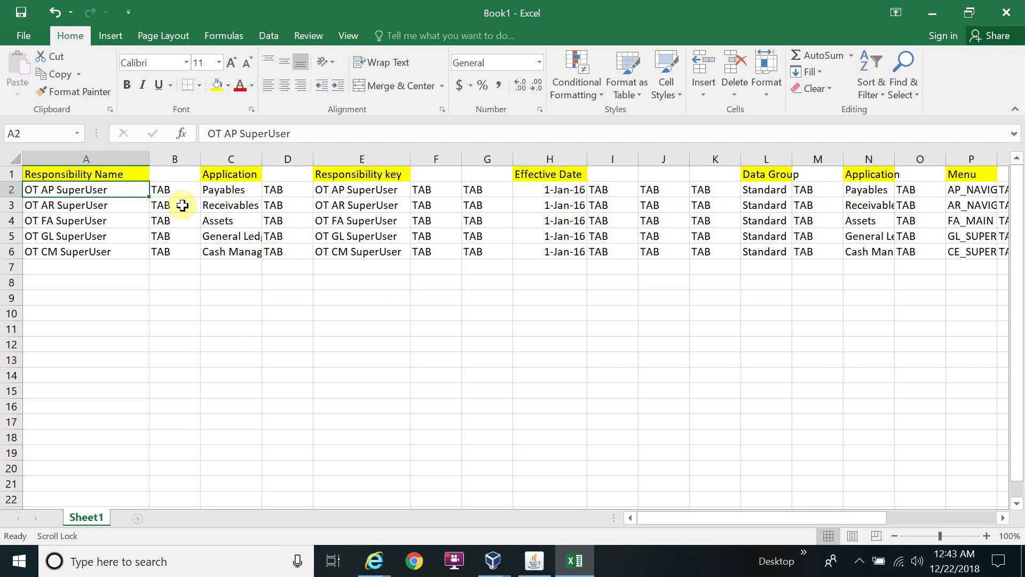
left_click(184, 194)
left_click(250, 195)
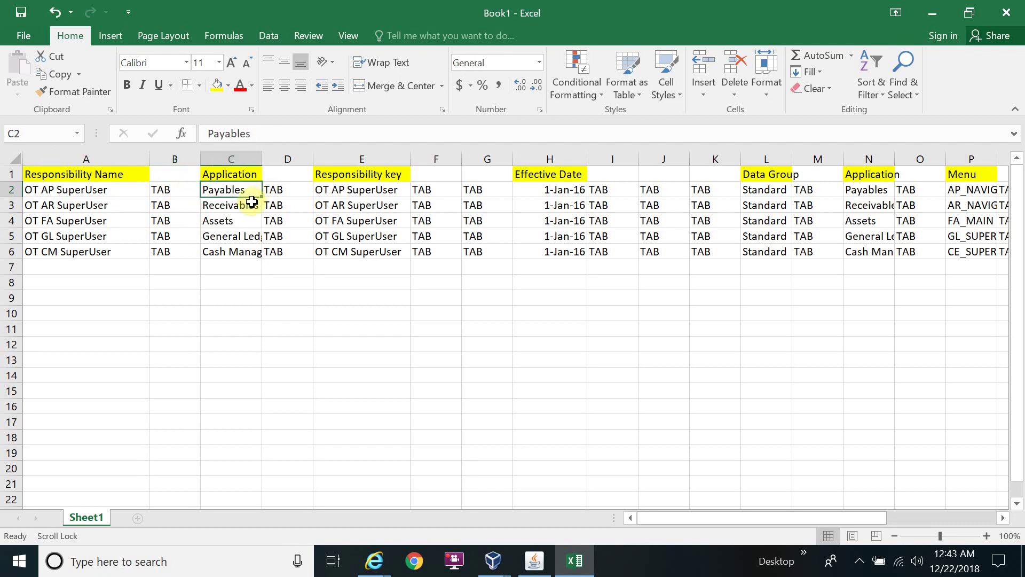
key("alt+Tab")
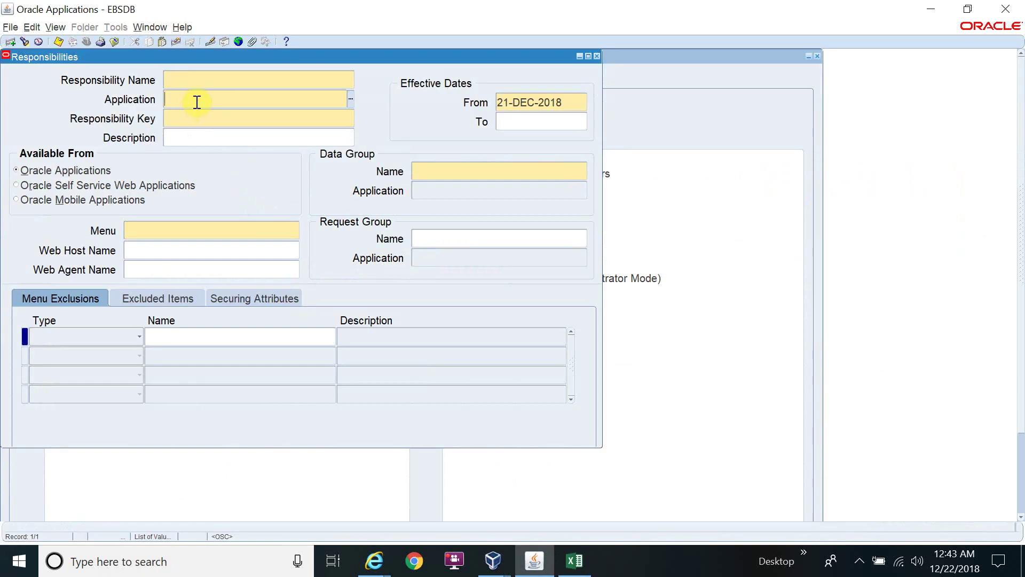
key("alt+Tab")
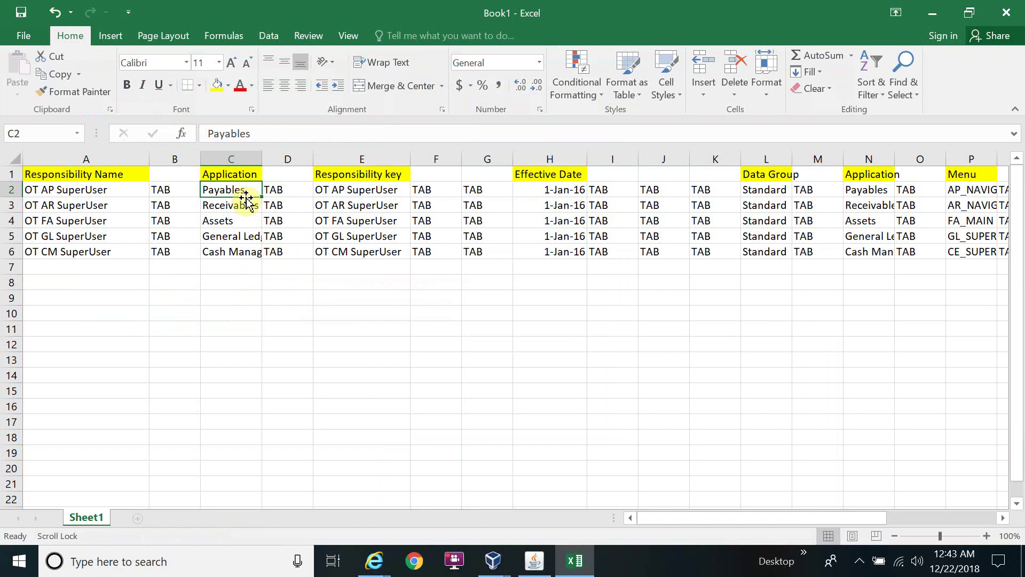
key("alt+Tab")
key("Tab")
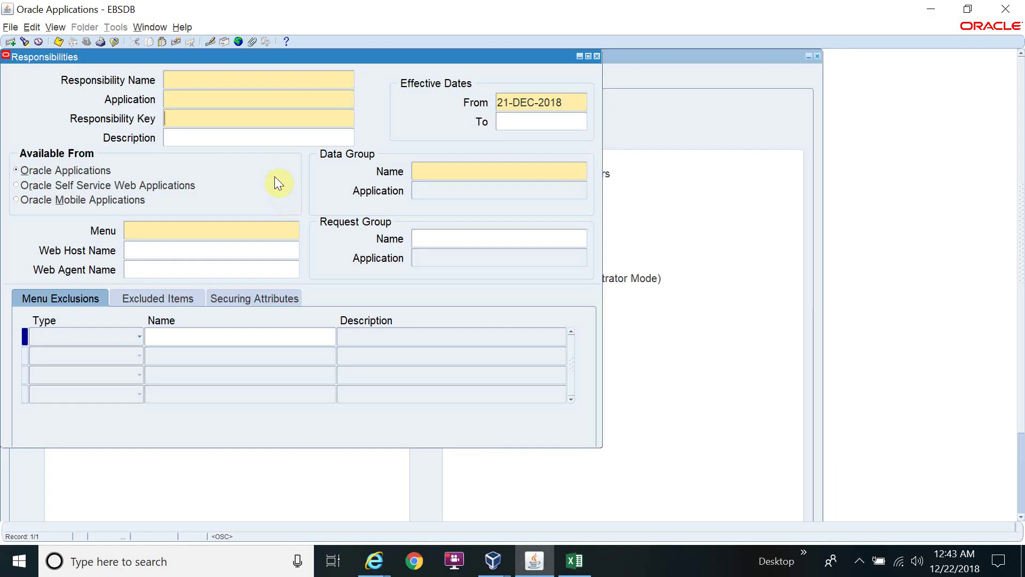
Check the two TAB columns after Responsibility key against the form's path through Description to the effective From date
key("alt+Tab")
key("alt+Tab")
key("alt+Tab")
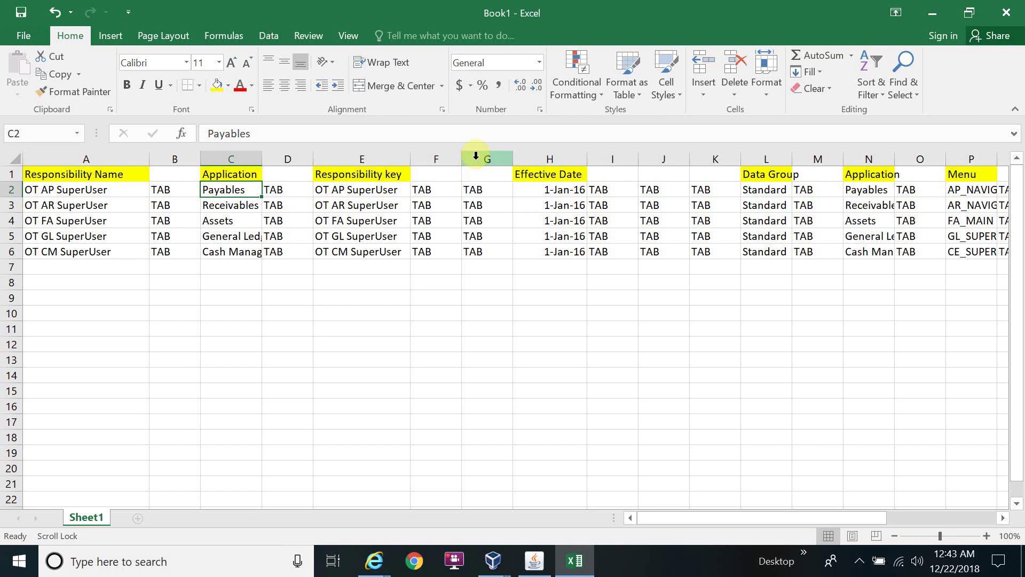
left_click(441, 161)
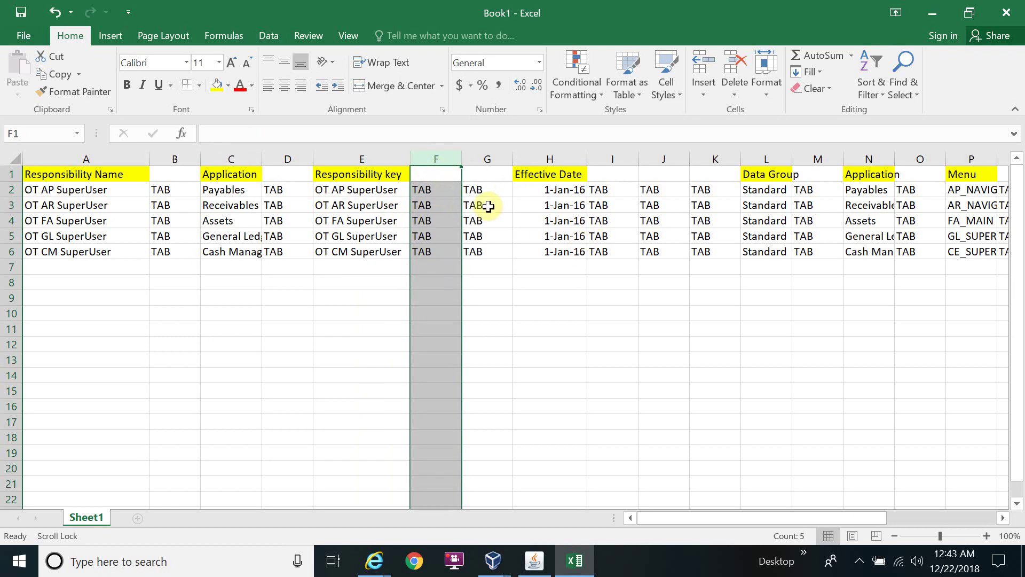
key("alt+Tab")
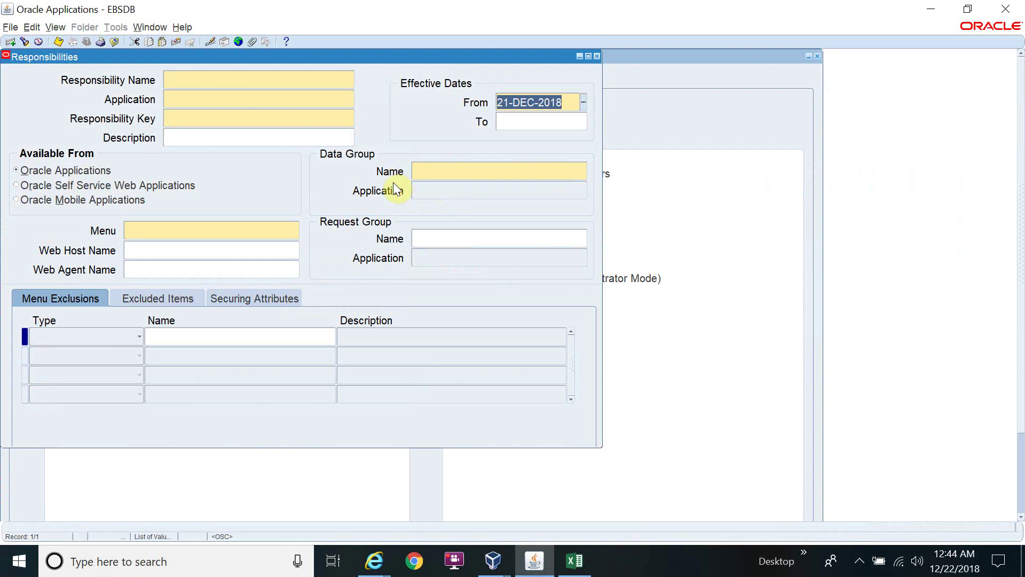
Compare the Effective Date column and its following TAB entries with the form's From, To and Available From fields
key("alt+Tab")
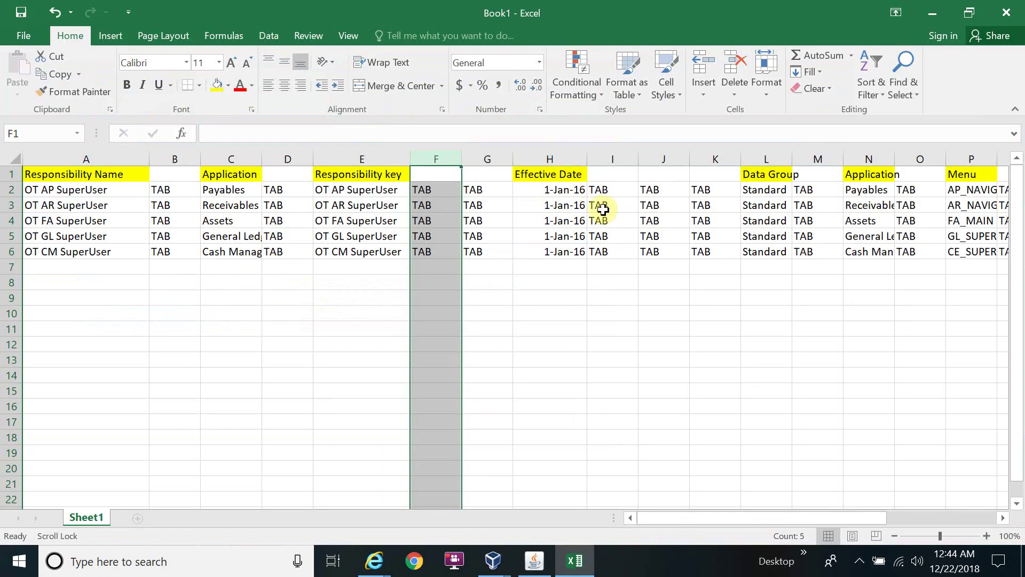
left_click(555, 190)
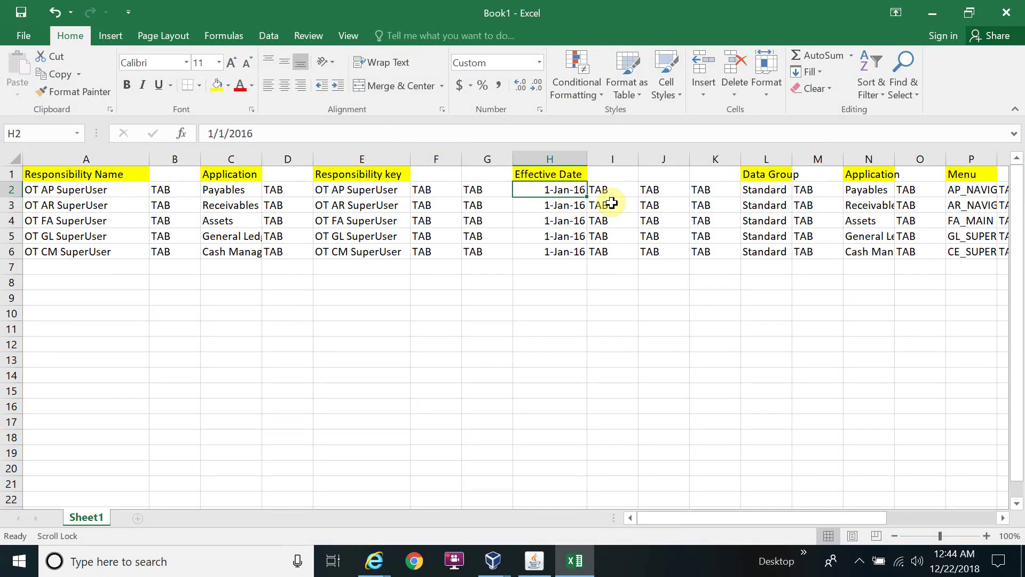
key("Tab")
key("alt+Tab")
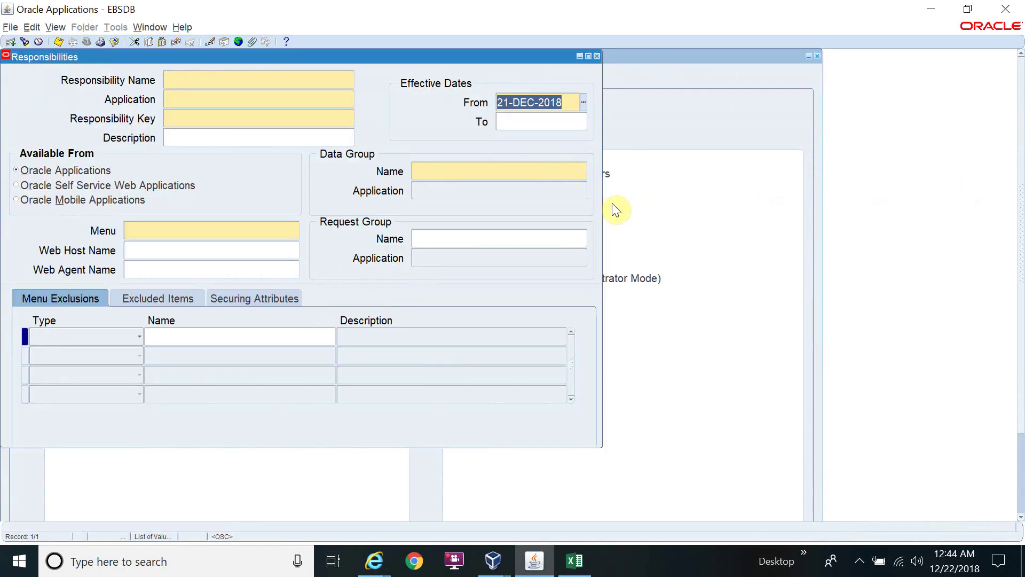
key("Tab")
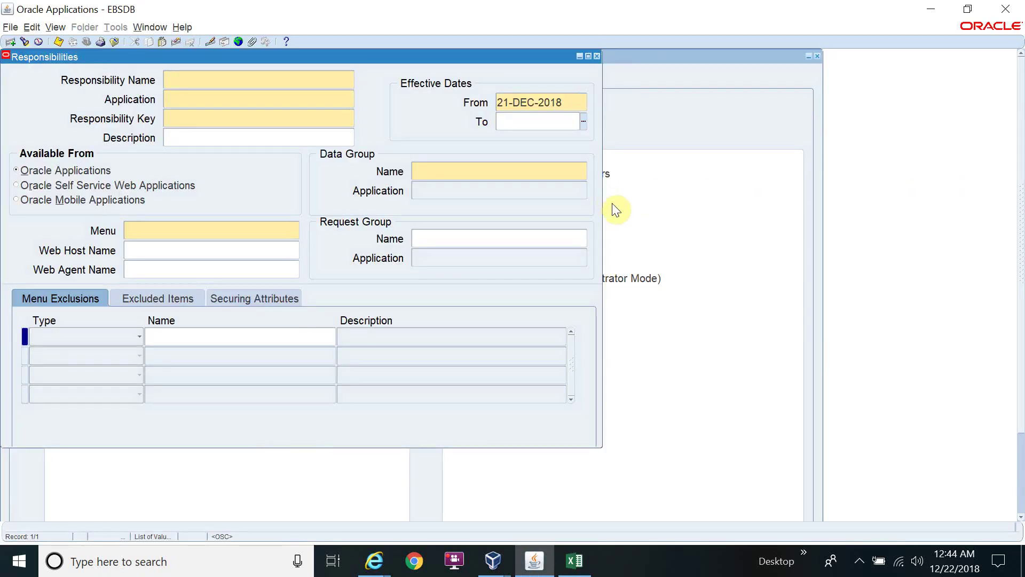
key("Tab")
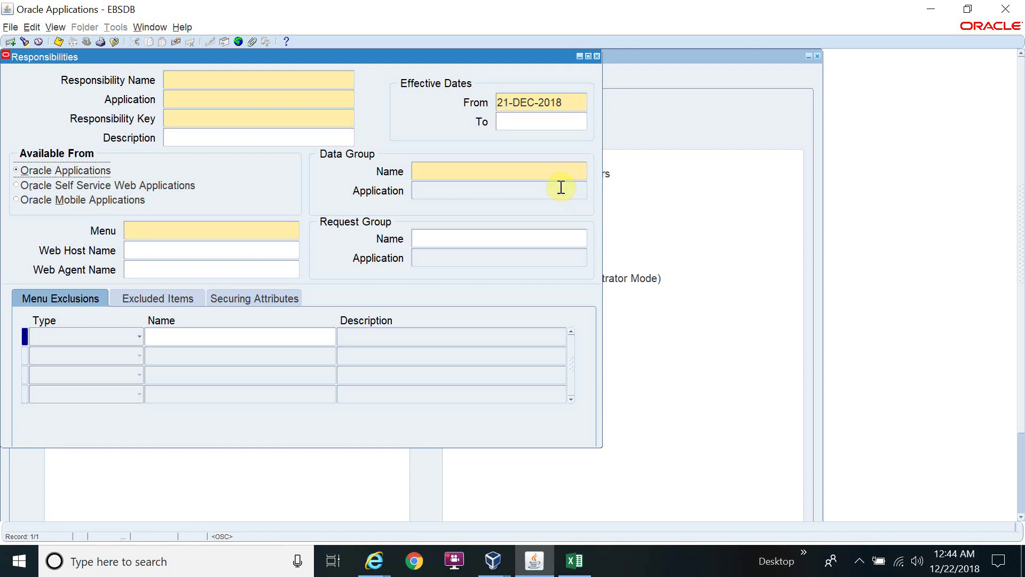
Check the remaining TAB columns and the Data Group column against the form's Data Group Name field
key("alt+Tab")
key("alt+Tab")
key("Tab")
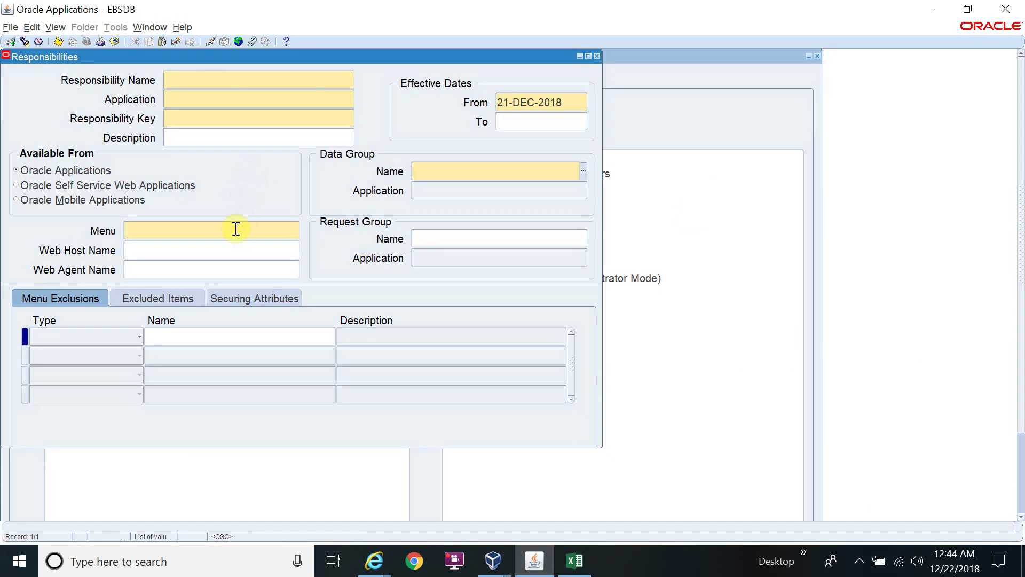
key("alt+Tab")
left_click(668, 194)
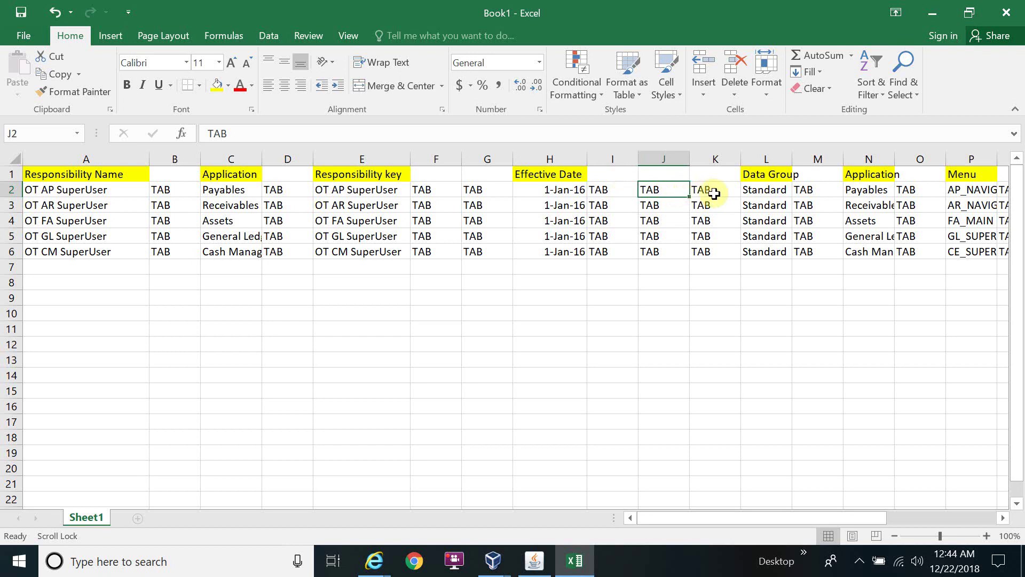
key("alt+Tab")
left_click(501, 168)
key("alt+Tab")
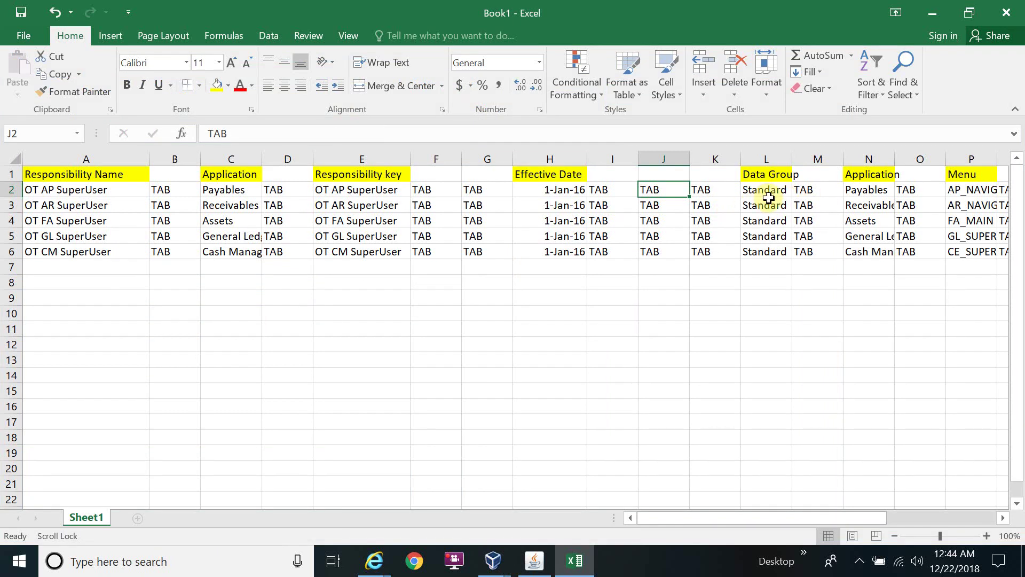
key("alt+Tab")
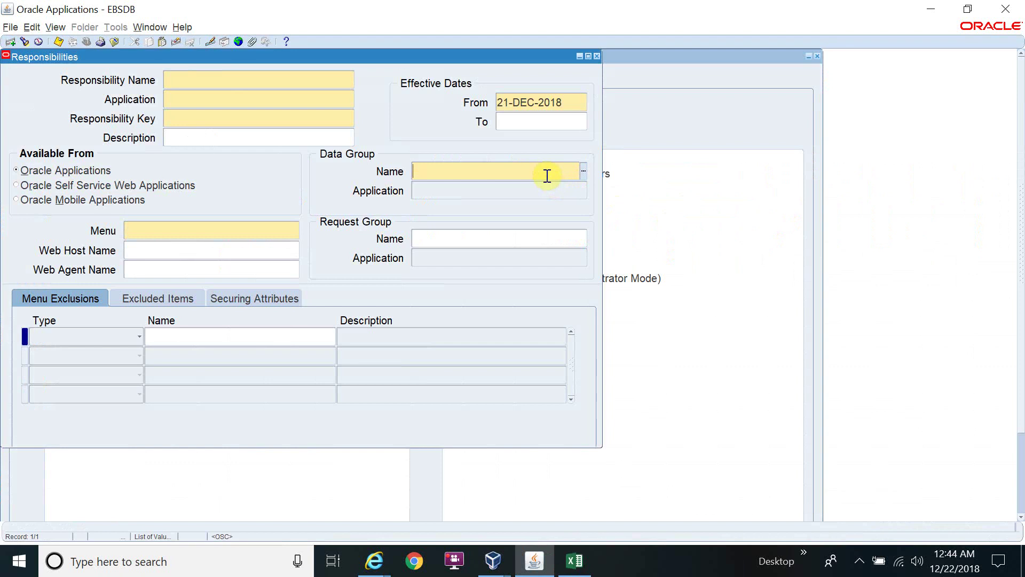
key("alt+Tab")
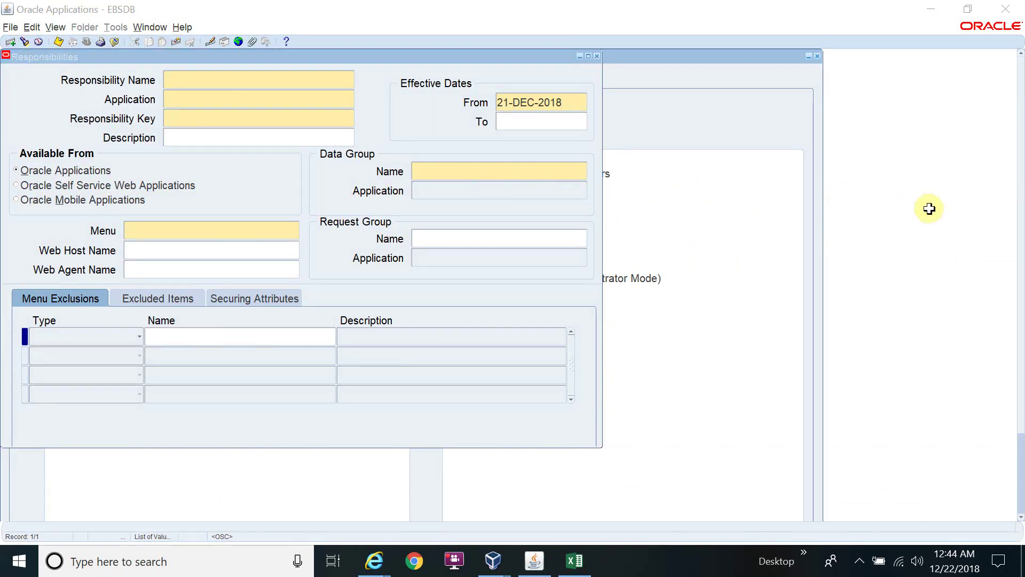
Review the sheet's data group Application, Menu and Request Group columns with their TAB entries, then return to the first columns
left_click(878, 189)
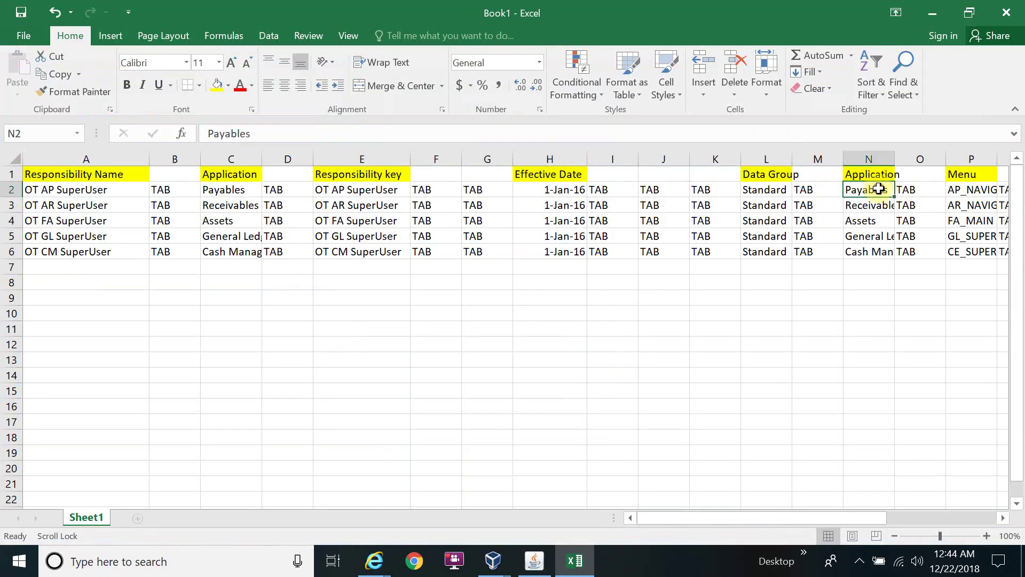
left_click(906, 190)
left_click_drag(829, 517, 875, 529)
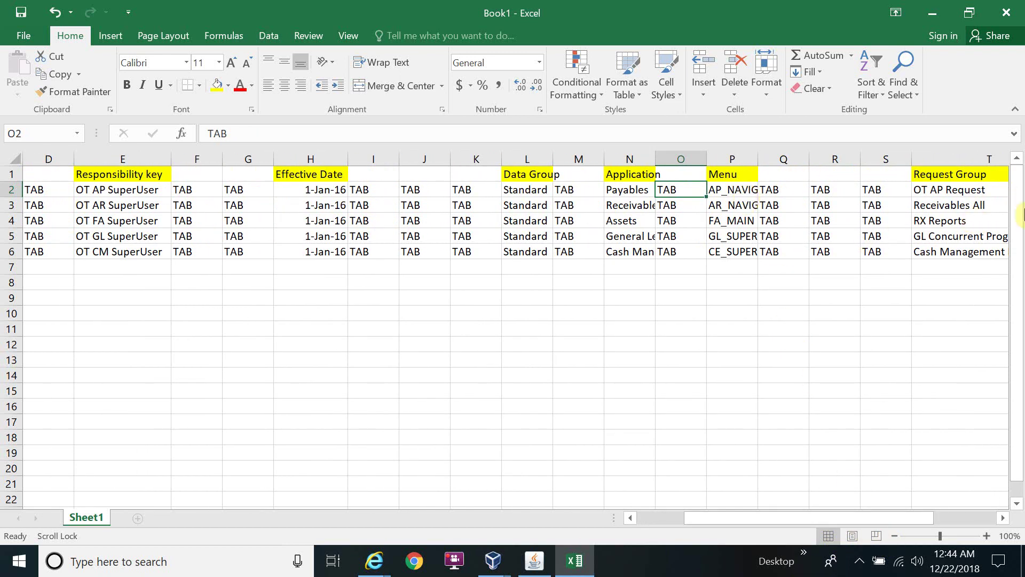
left_click_drag(851, 515, 616, 494)
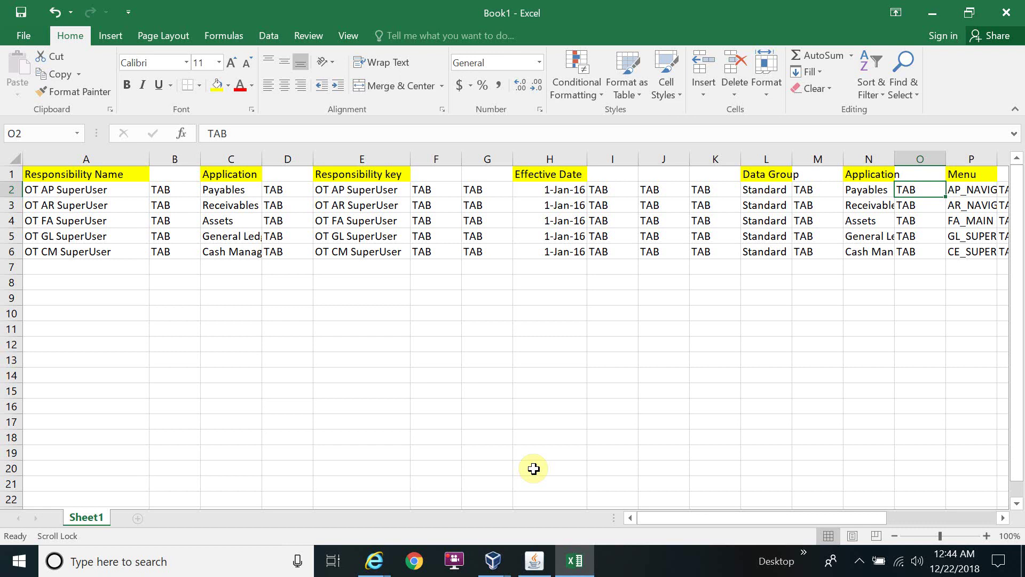
Launch DataLoad Classic from the desktop and select the first cell of its empty data grid
key("super+d")
double_click(156, 296)
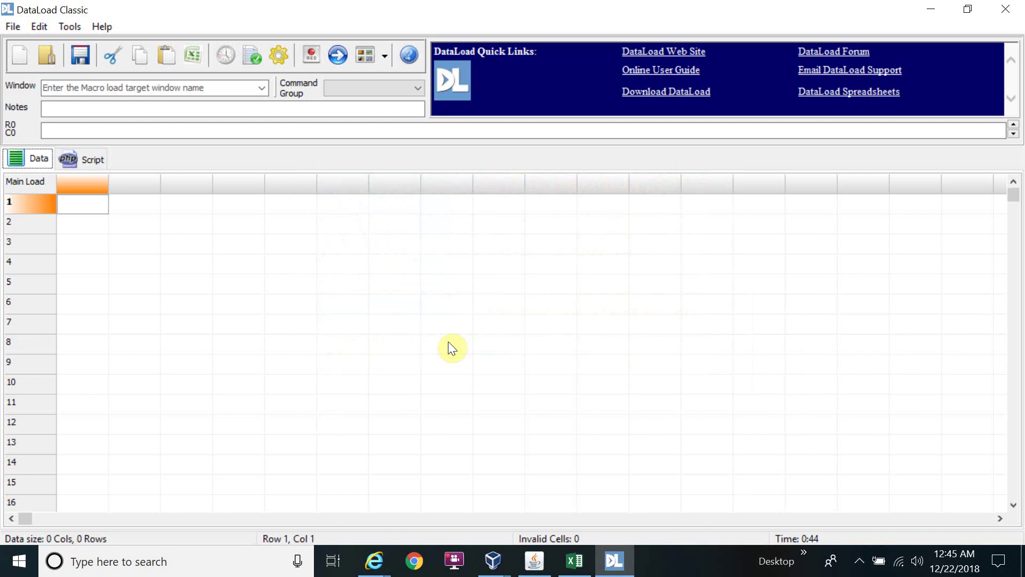
left_click(72, 200)
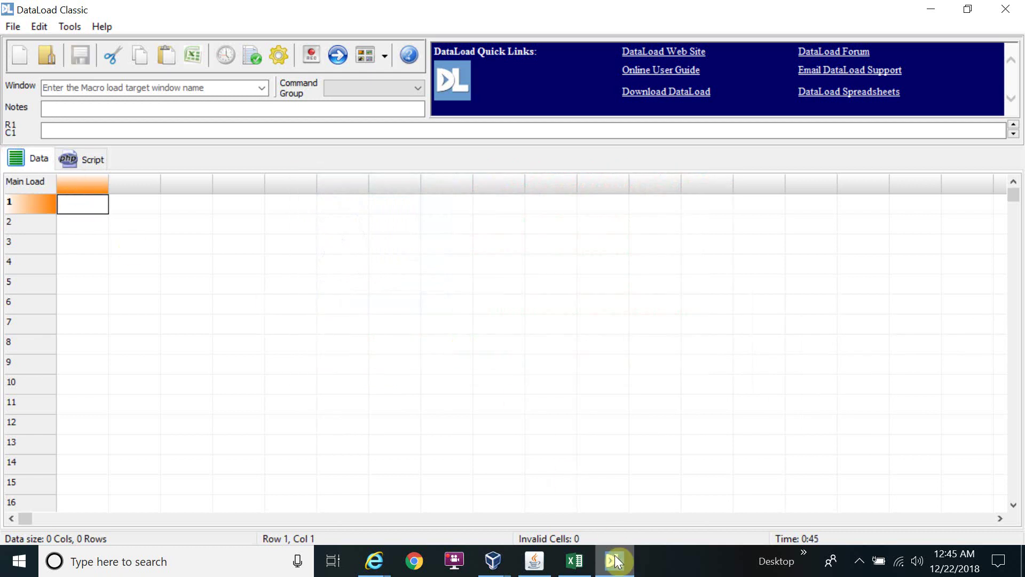
Copy the responsibility rows A2:U6 from the Excel sheet, without the headers, into the DataLoad Classic grid starting at row 1, column 1
left_click(614, 558)
left_click(591, 566)
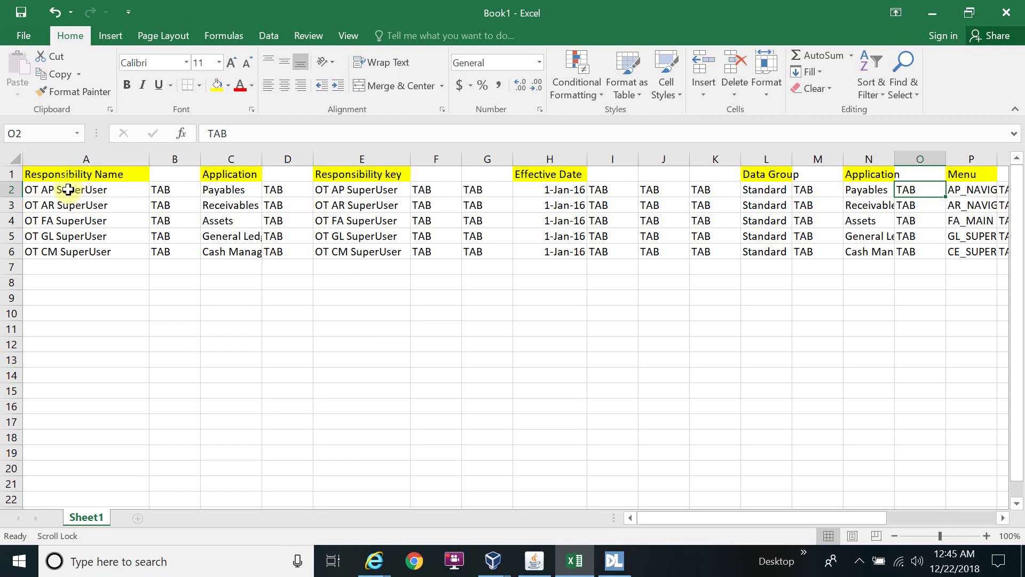
left_click_drag(68, 189, 906, 256)
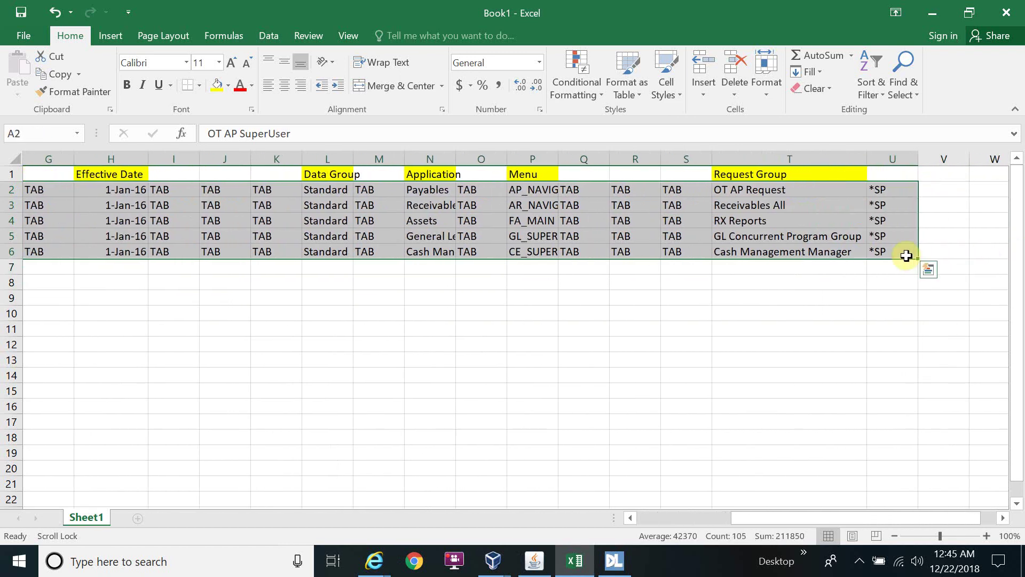
key("ctrl+c")
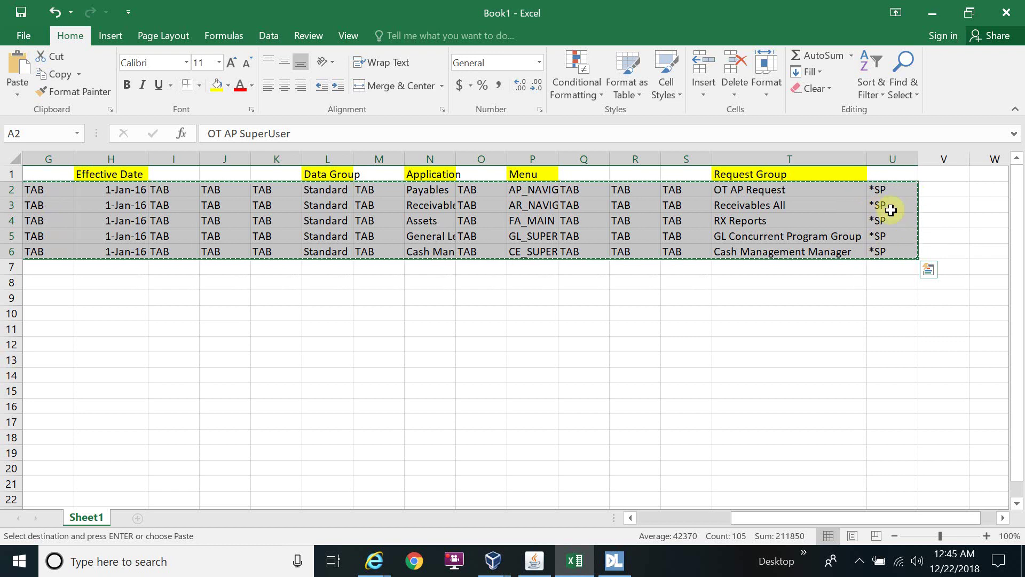
left_click(602, 570)
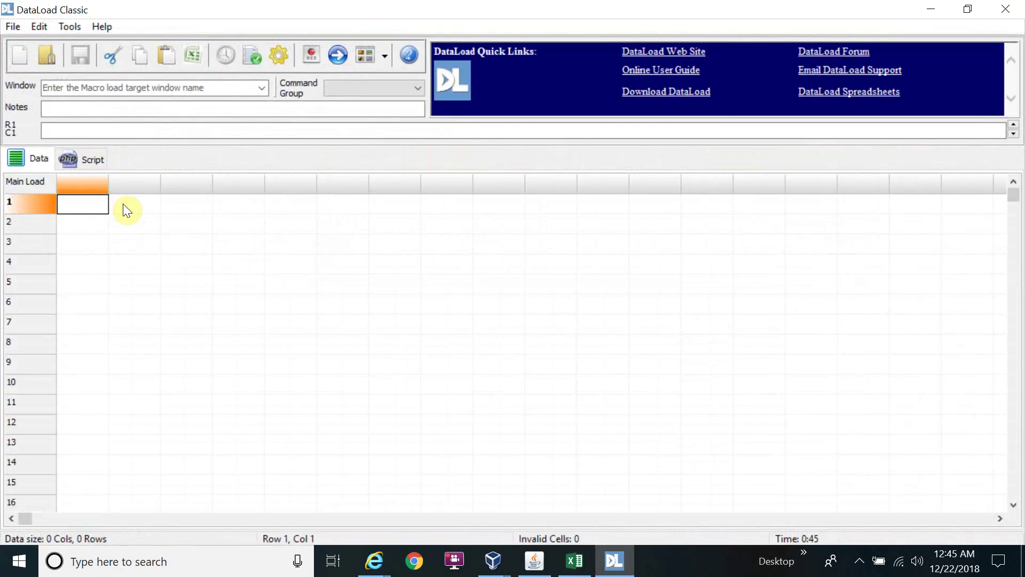
key("ctrl+v")
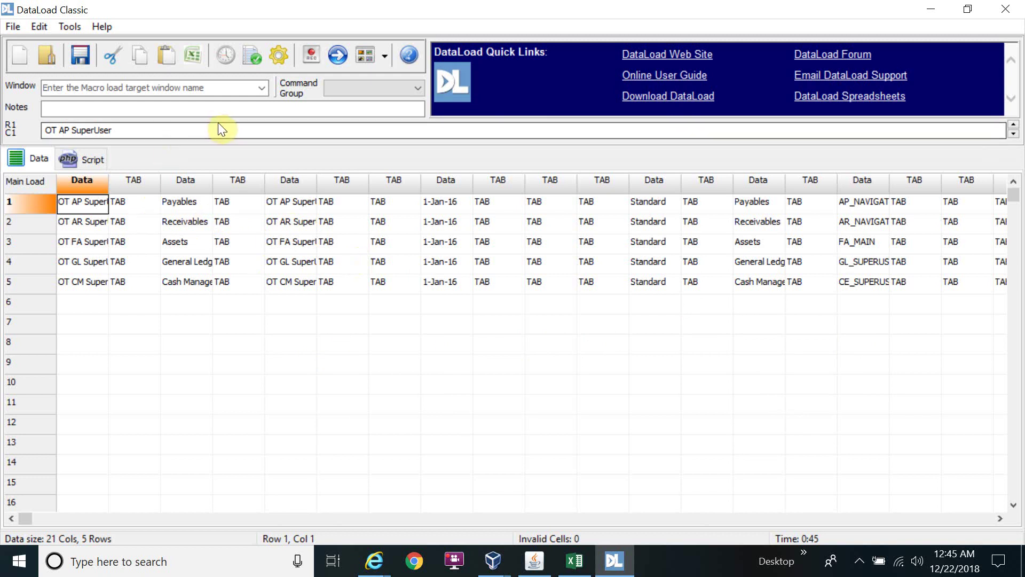
Set the load's target window to Oracle Applications - EBSDB and its command group to EBS - R12
left_click(261, 89)
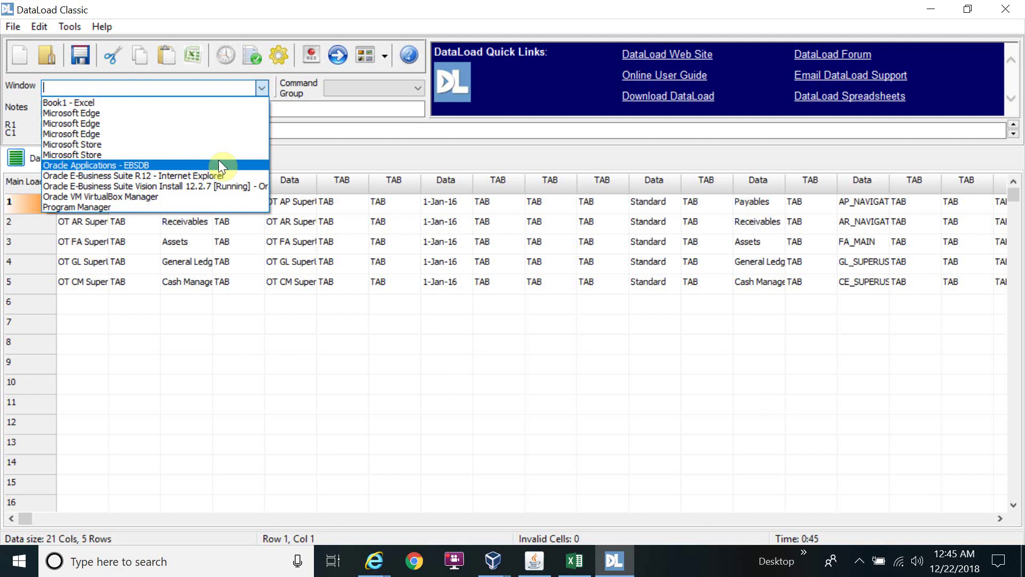
left_click(219, 165)
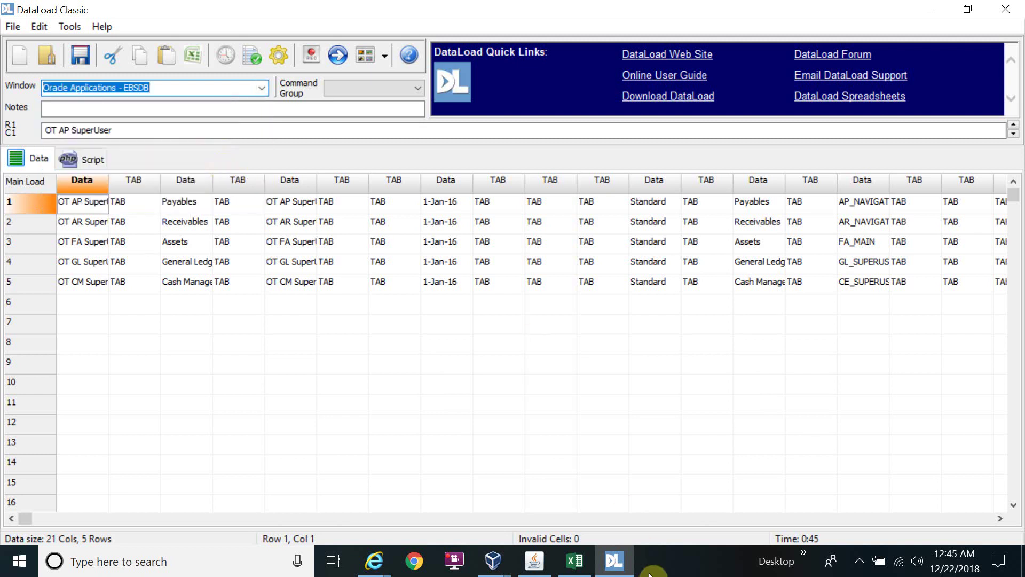
left_click(533, 561)
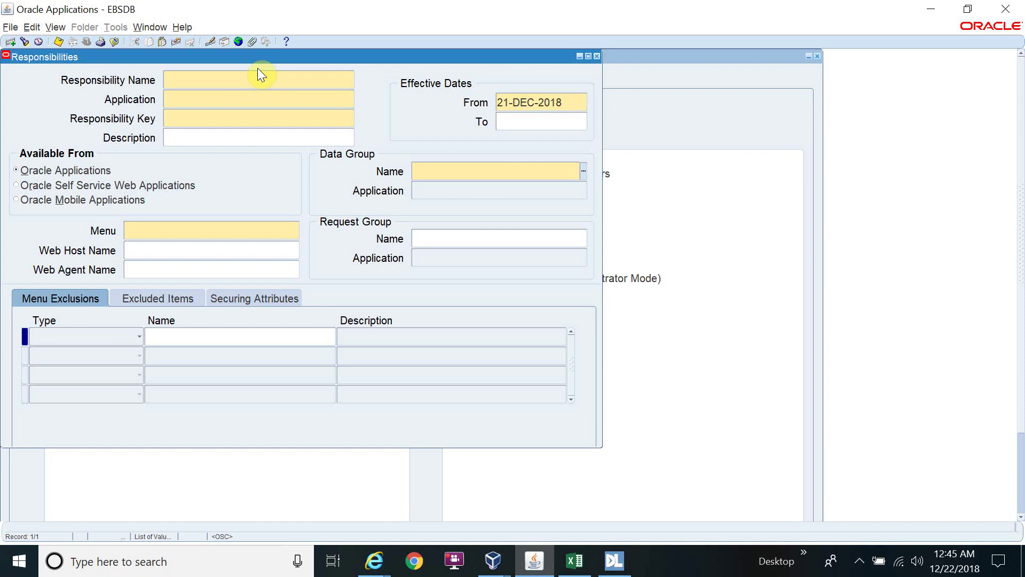
key("alt+Tab")
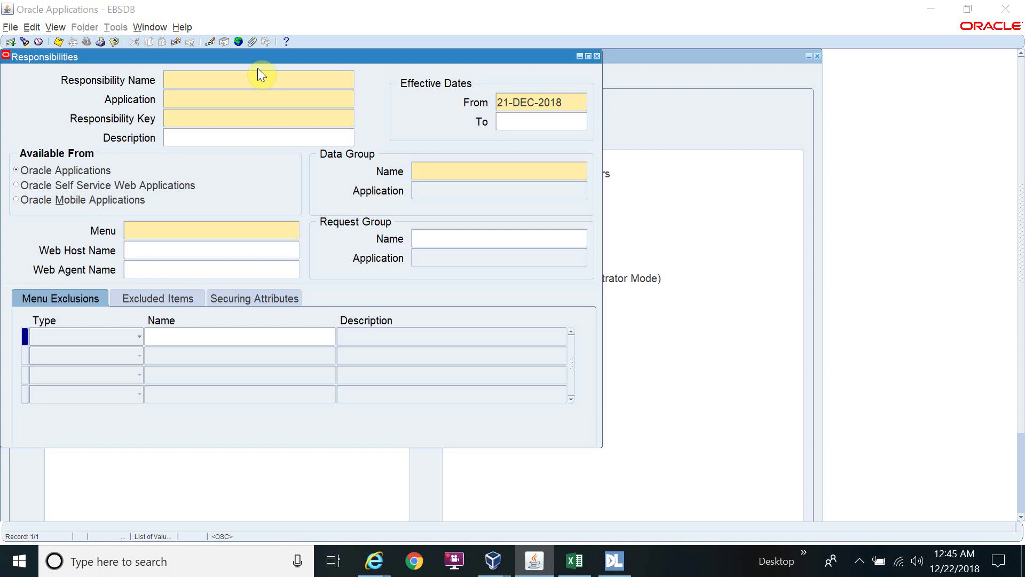
left_click(373, 83)
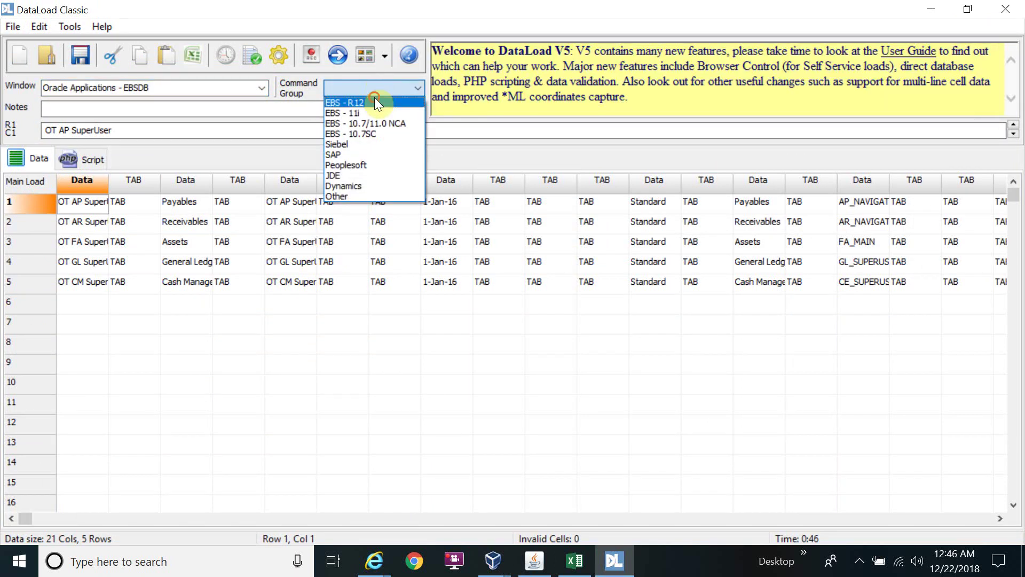
left_click(376, 101)
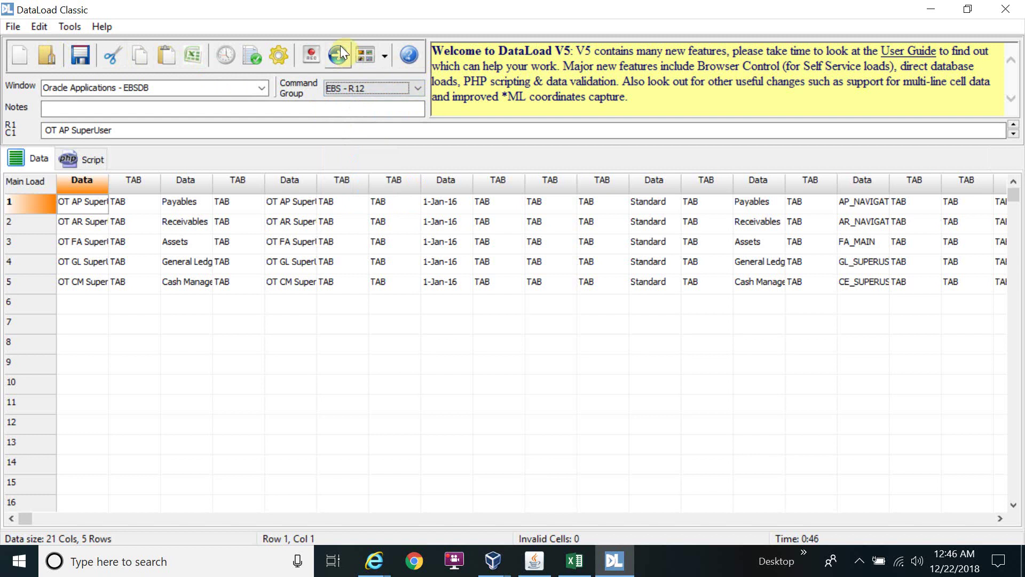
Review the Macro Loads settings in the Options & Preferences dialog and accept them
left_click(285, 55)
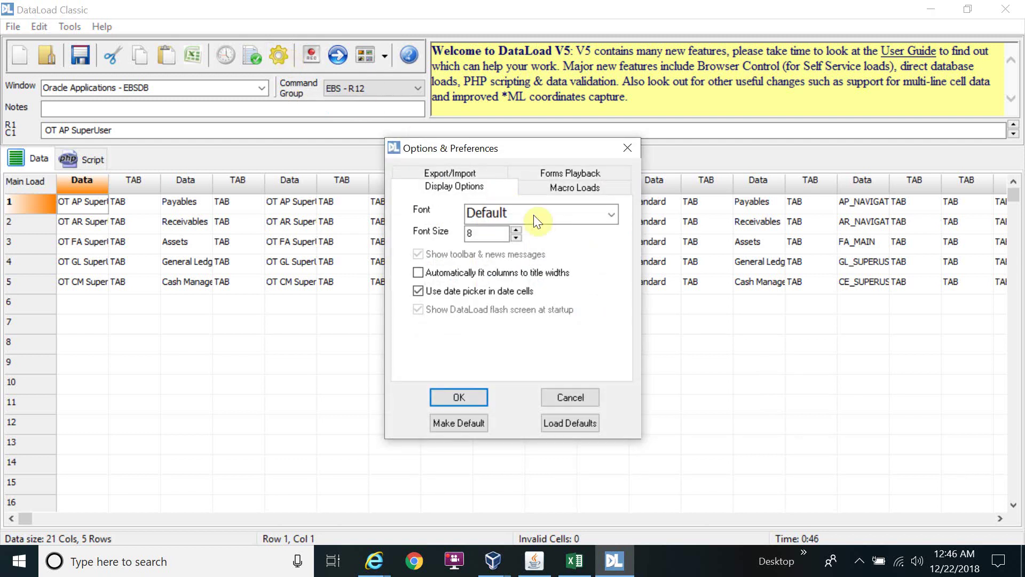
left_click(563, 191)
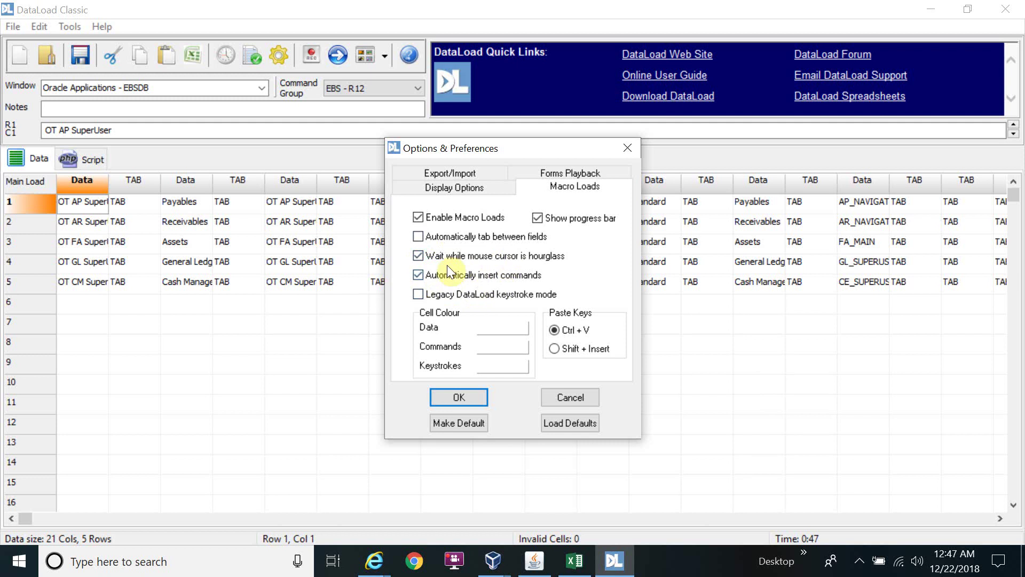
left_click(459, 398)
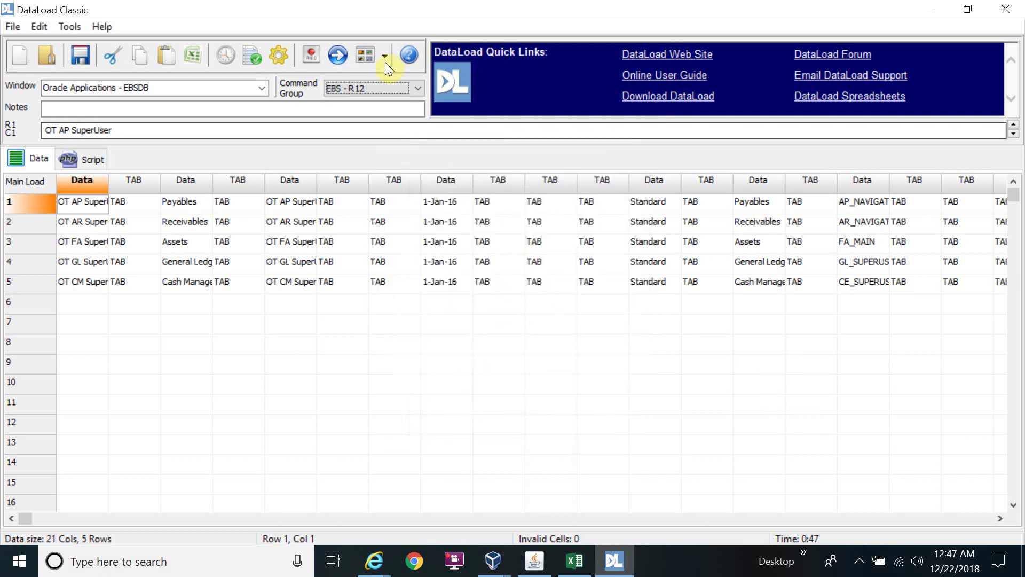
Run the load with the main grid limited to rows 1 to 5
left_click(336, 54)
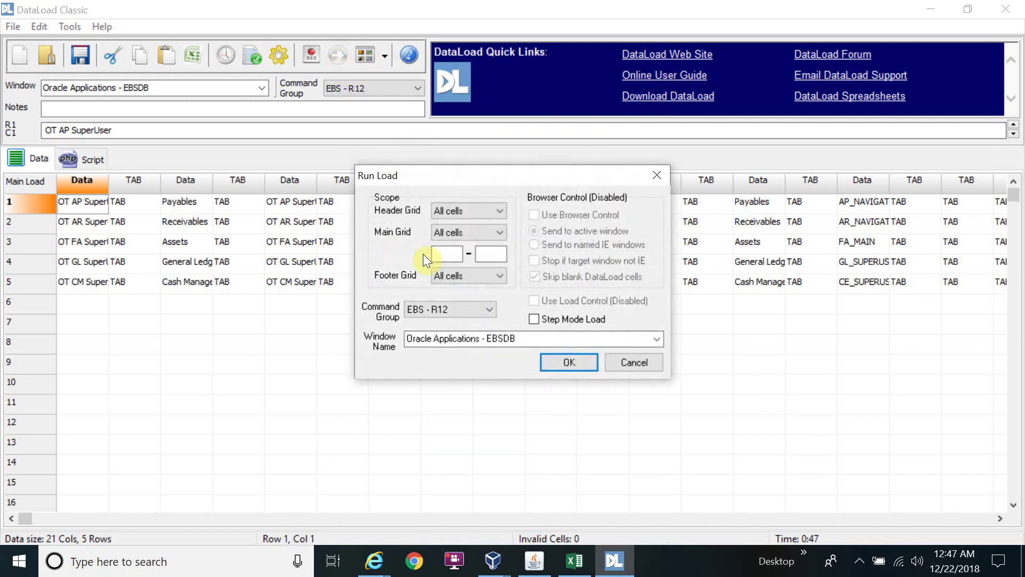
left_click(455, 231)
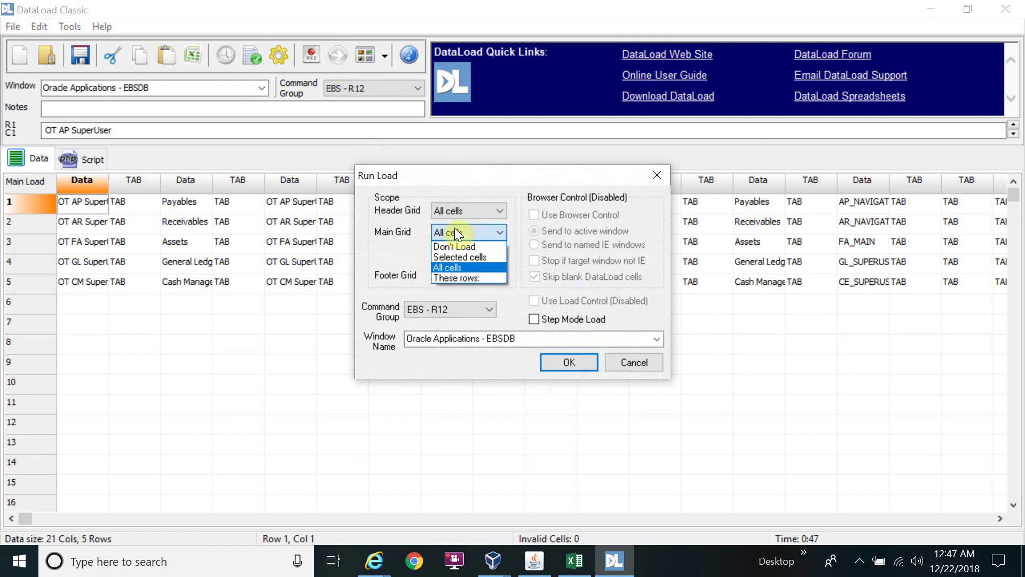
left_click(458, 277)
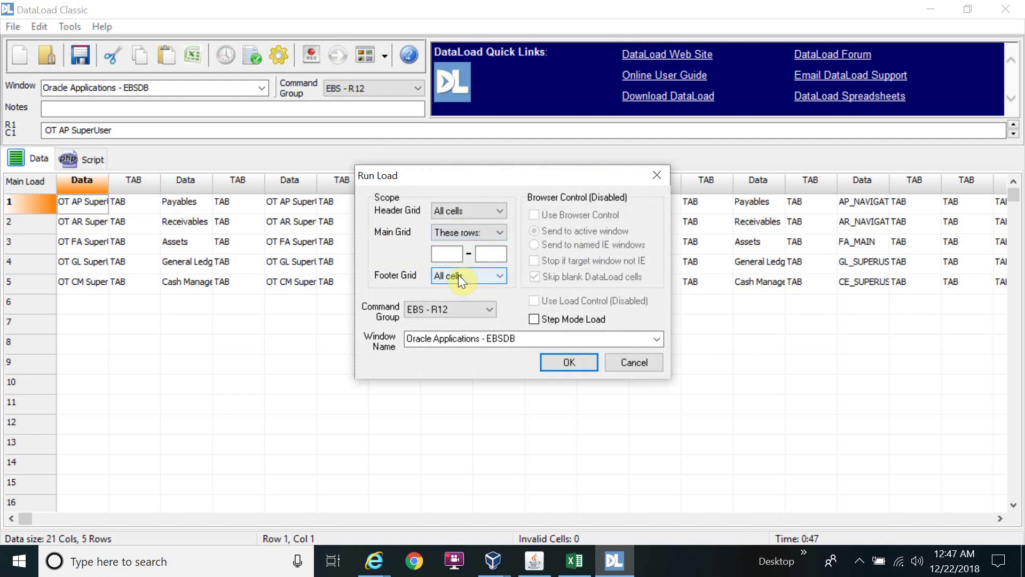
left_click(449, 252)
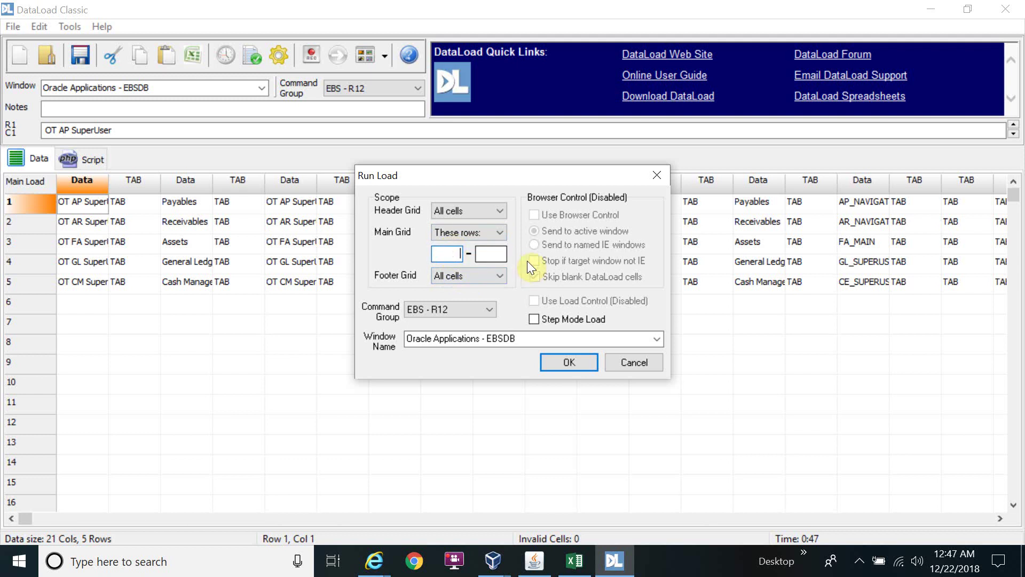
type("1")
key("Tab")
type("5")
left_click(570, 363)
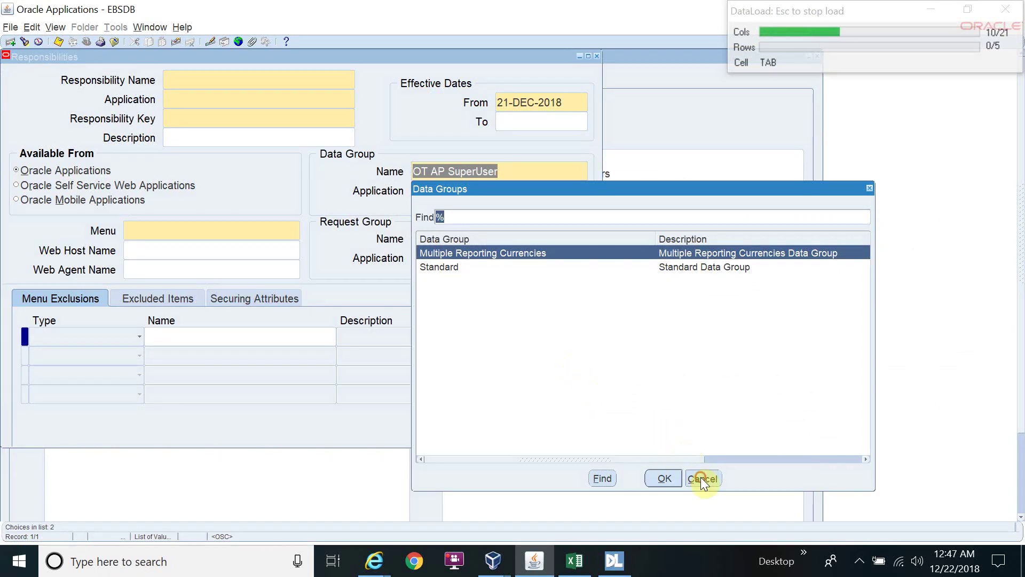
Stop the running load and select the first data cell, OT AP SuperUser, in the DataLoad grid
key("Escape")
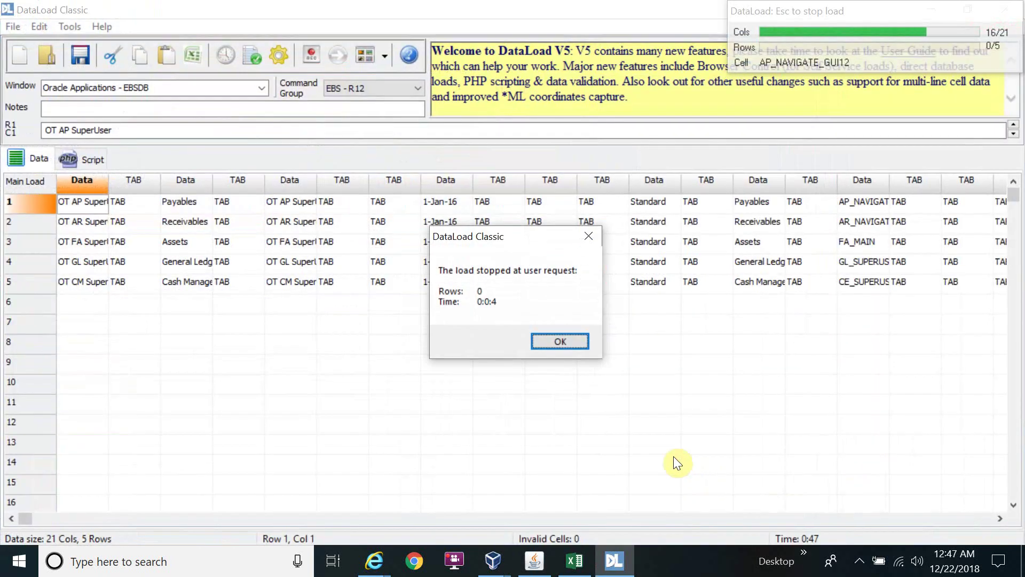
left_click(562, 341)
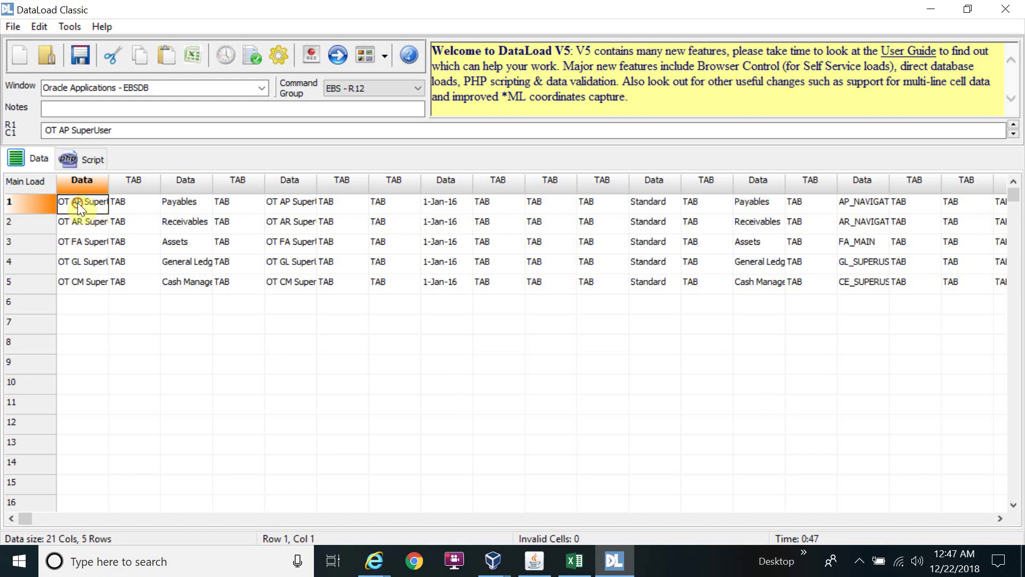
left_click(78, 203)
double_click(81, 204)
Switch to Oracle Applications, clear the Data Group Name in the Responsibilities form and place the cursor in Responsibility Name
key("alt+Tab")
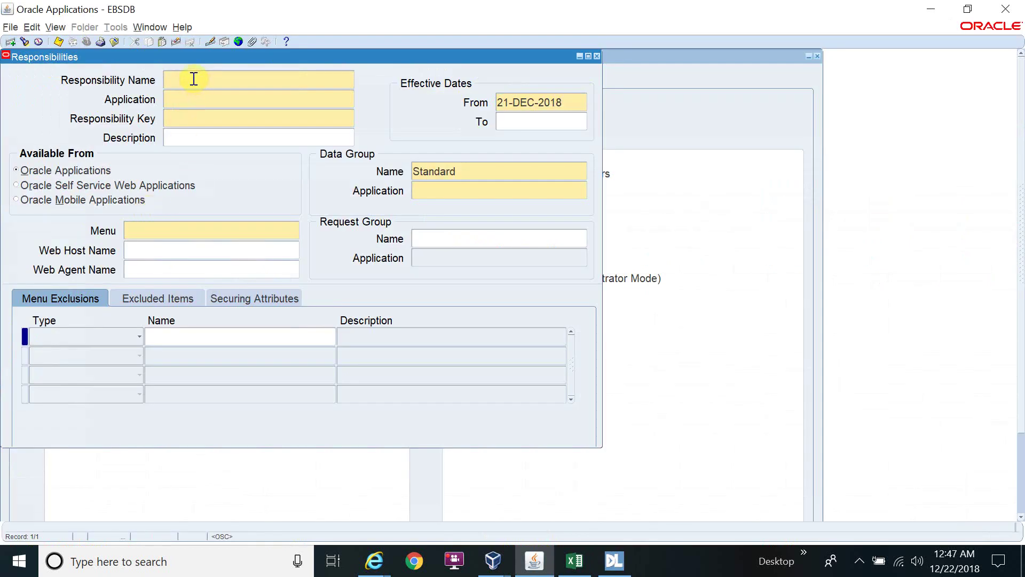
left_click(193, 77)
left_click(209, 42)
left_click(247, 263)
left_click(476, 171)
key("BackSpace")
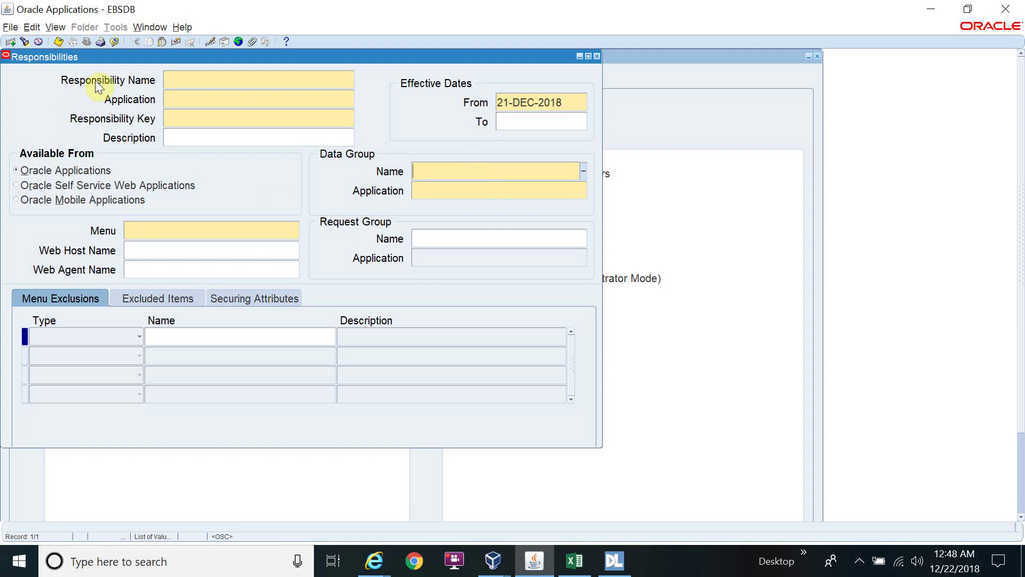
left_click(215, 82)
Return to DataLoad Classic, reselect the first data cell and rerun the load for main grid rows 1 to 5
key("alt+Tab")
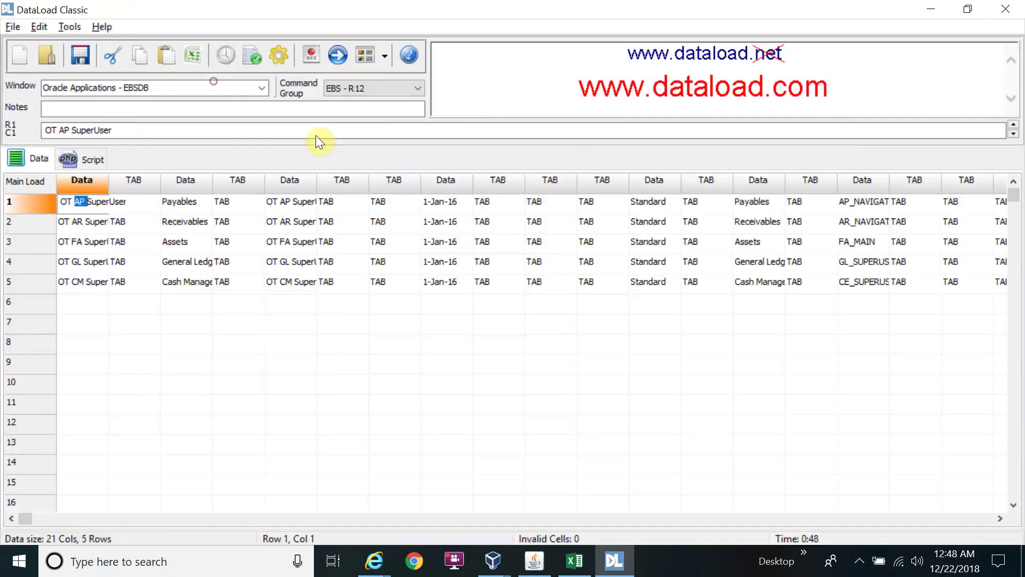
key("Tab")
left_click(102, 204)
left_click(337, 54)
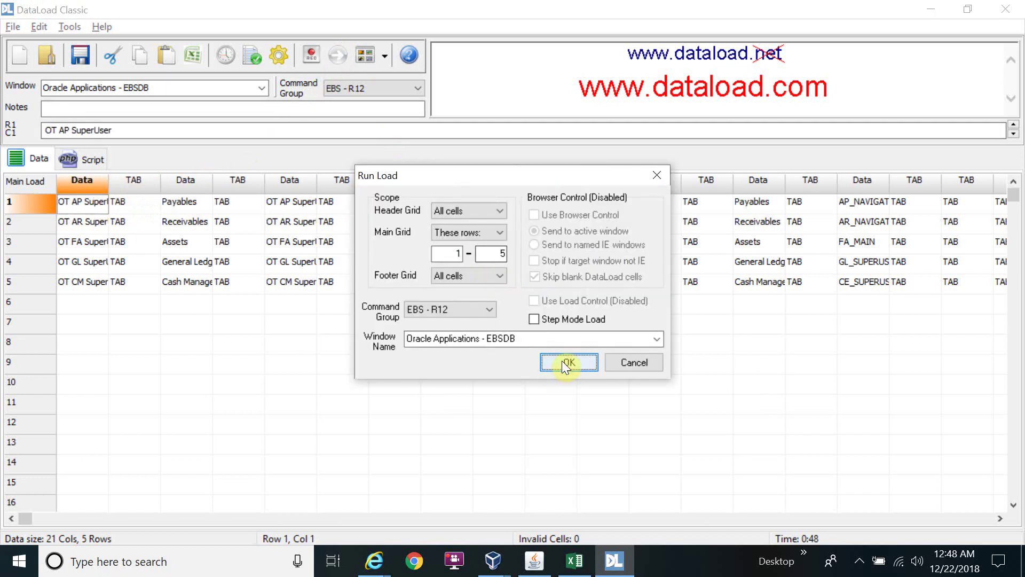
left_click(562, 359)
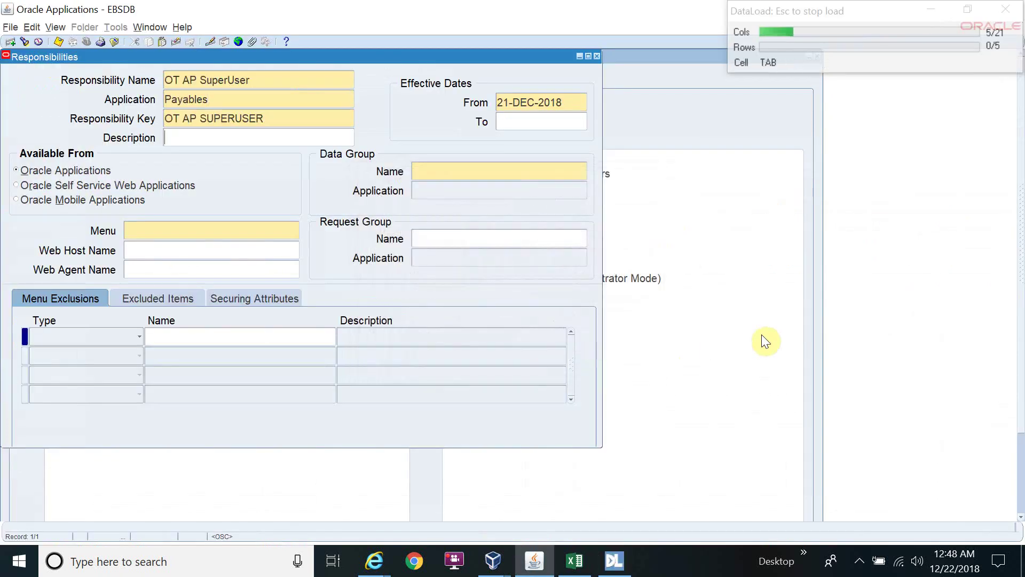
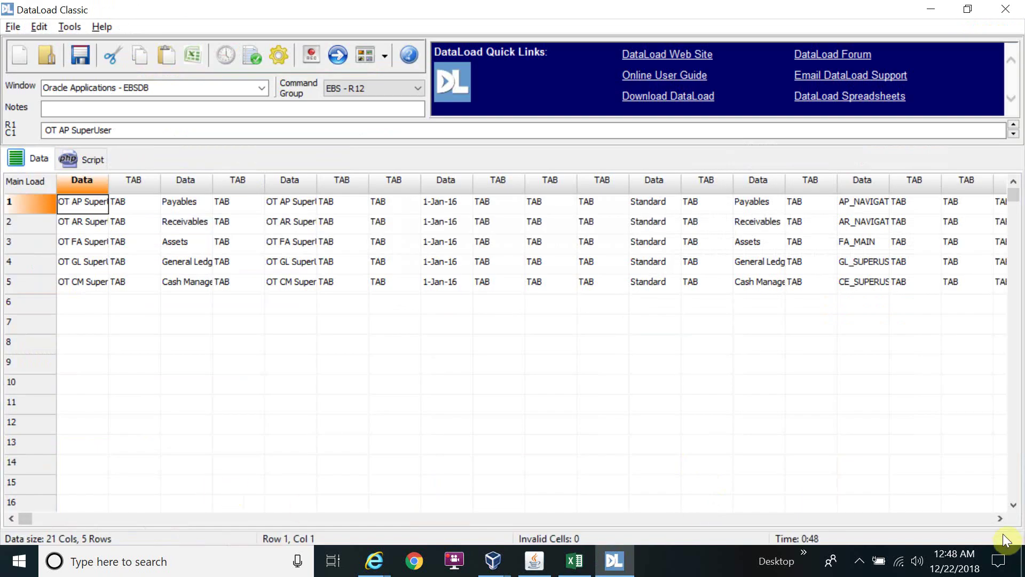
Widen the menu name column to show its full entries, check the Cash Management row's values and return to the first columns
left_click(1000, 518)
left_click(1000, 518)
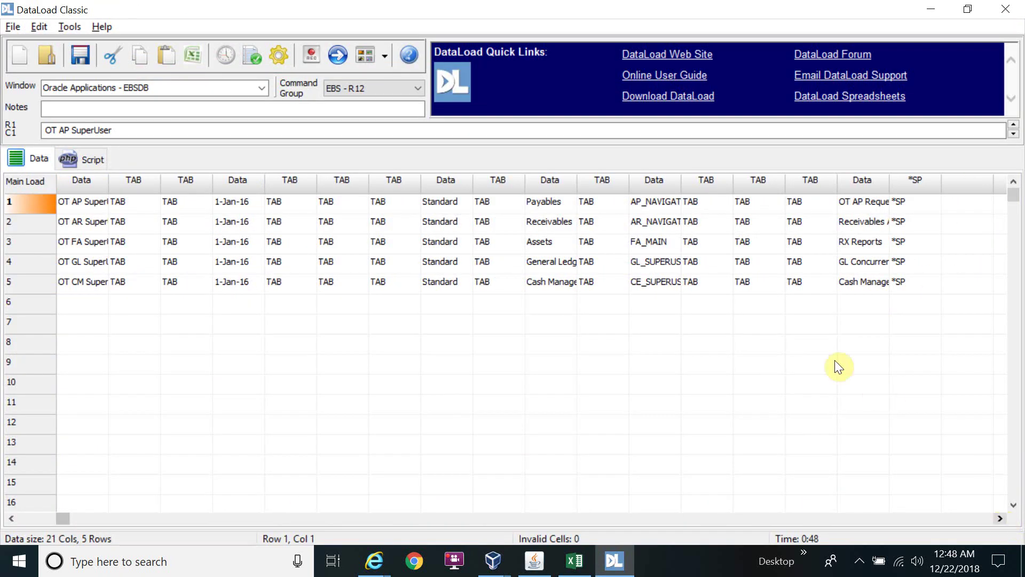
left_click(676, 267)
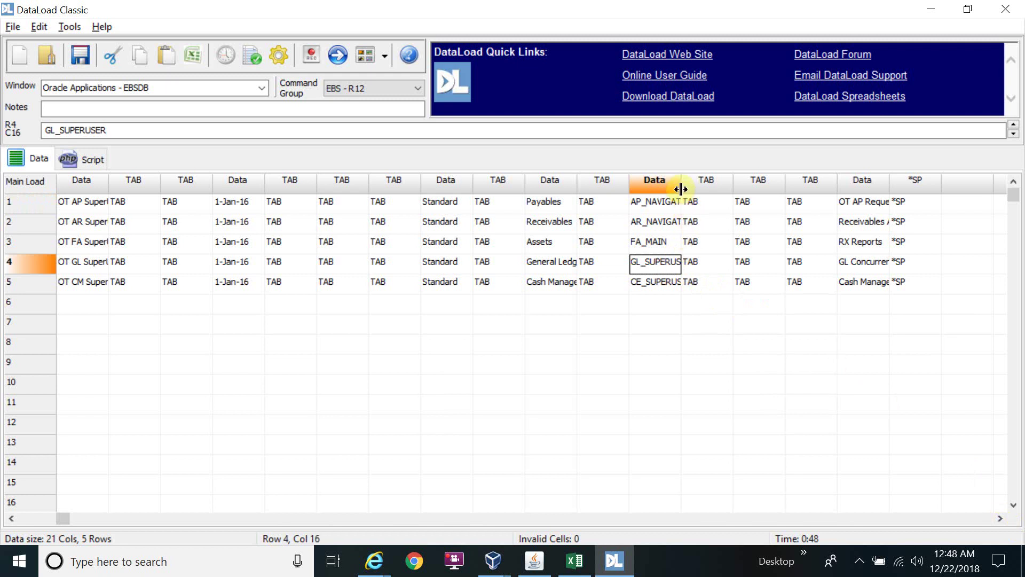
left_click_drag(765, 196, 769, 195)
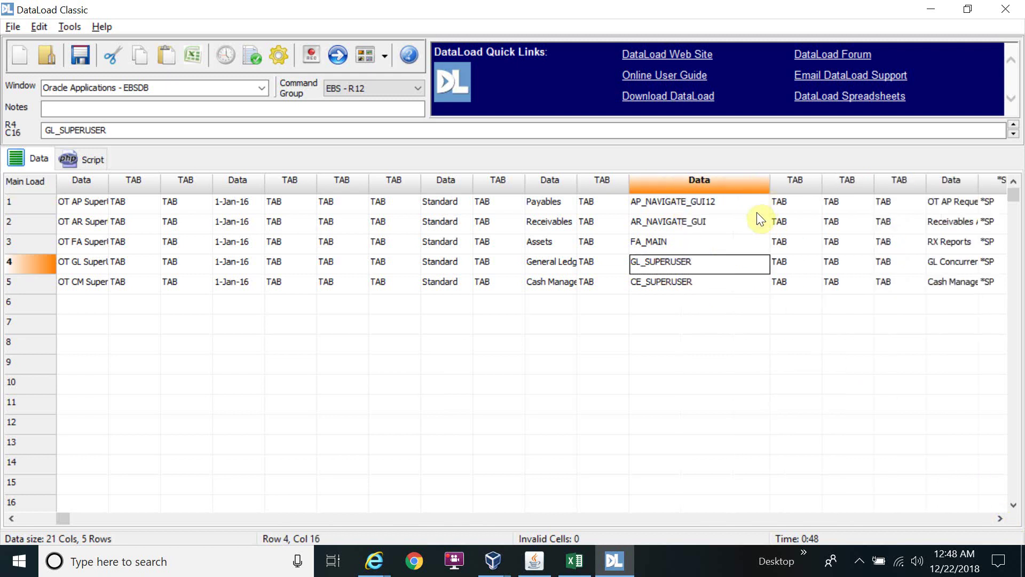
left_click(707, 279)
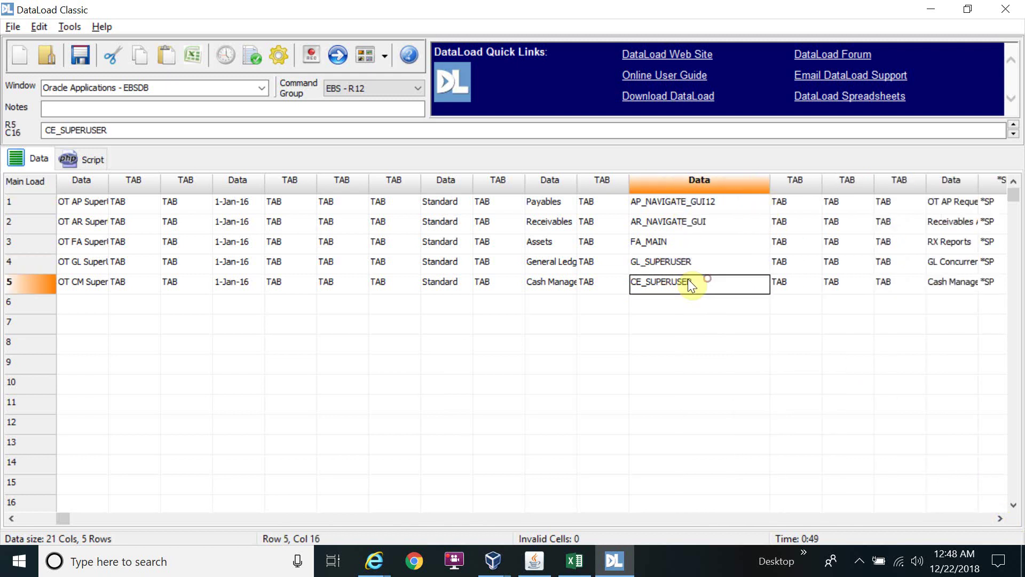
left_click(575, 278)
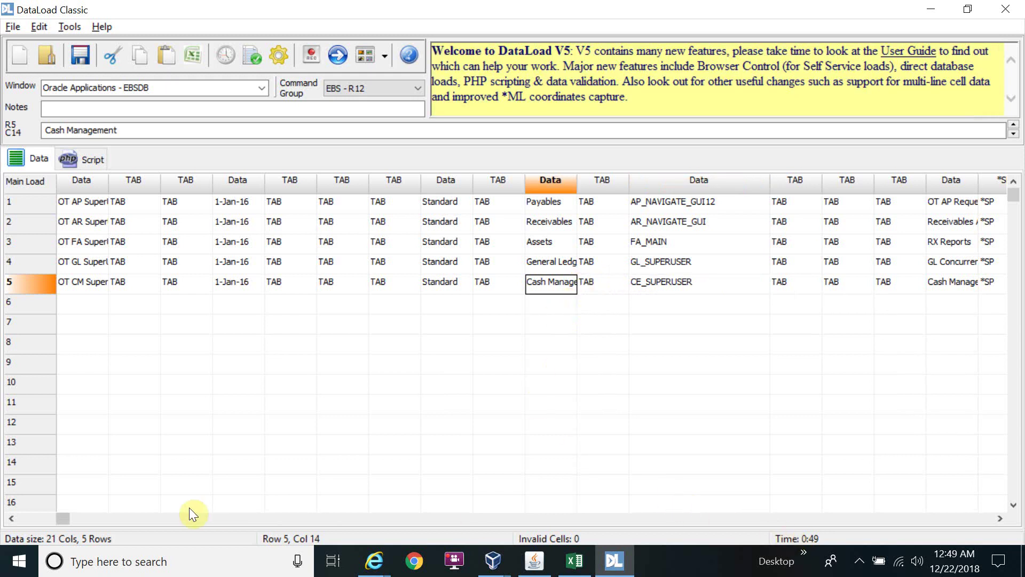
left_click_drag(66, 521, 2, 528)
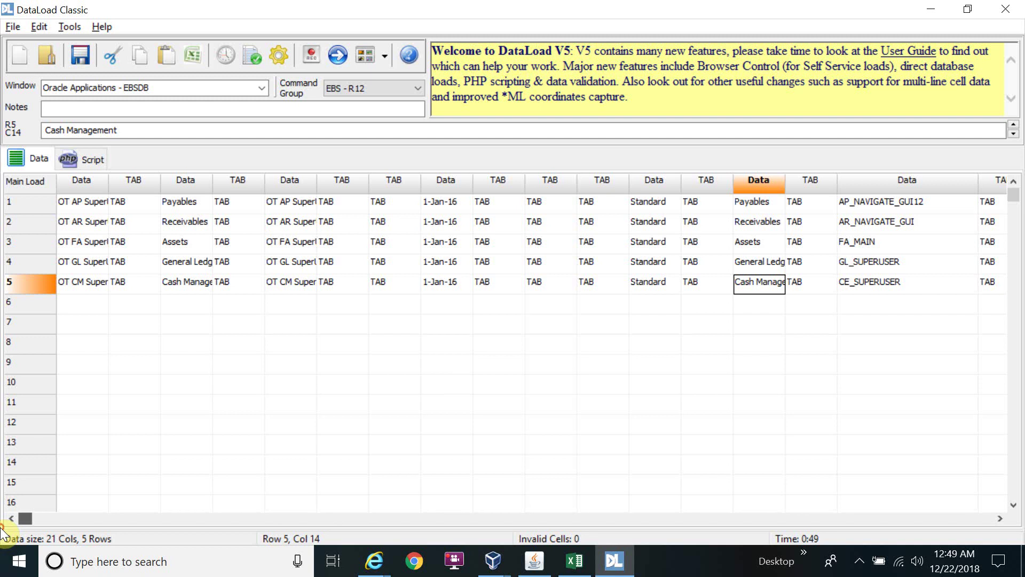
Switch to Oracle Applications and clear the incomplete OT CM SuperUser record from the Responsibilities form
left_click(280, 287)
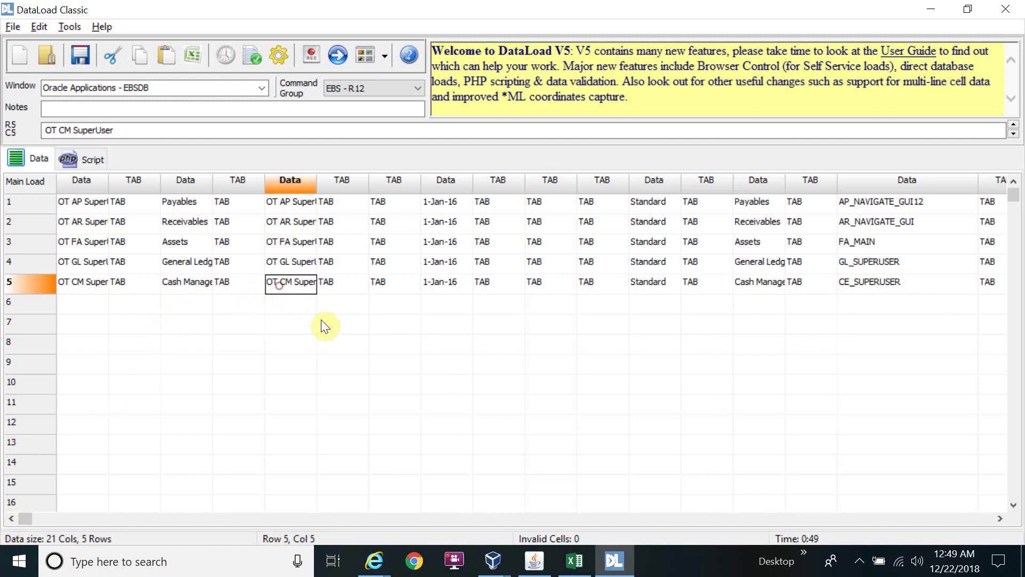
key("alt+Tab")
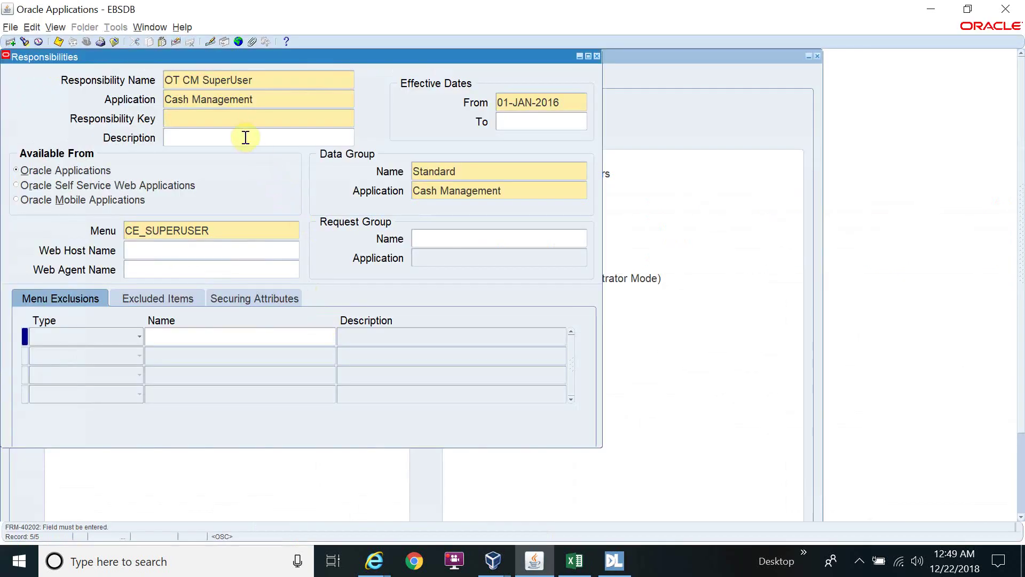
triple_click(256, 83)
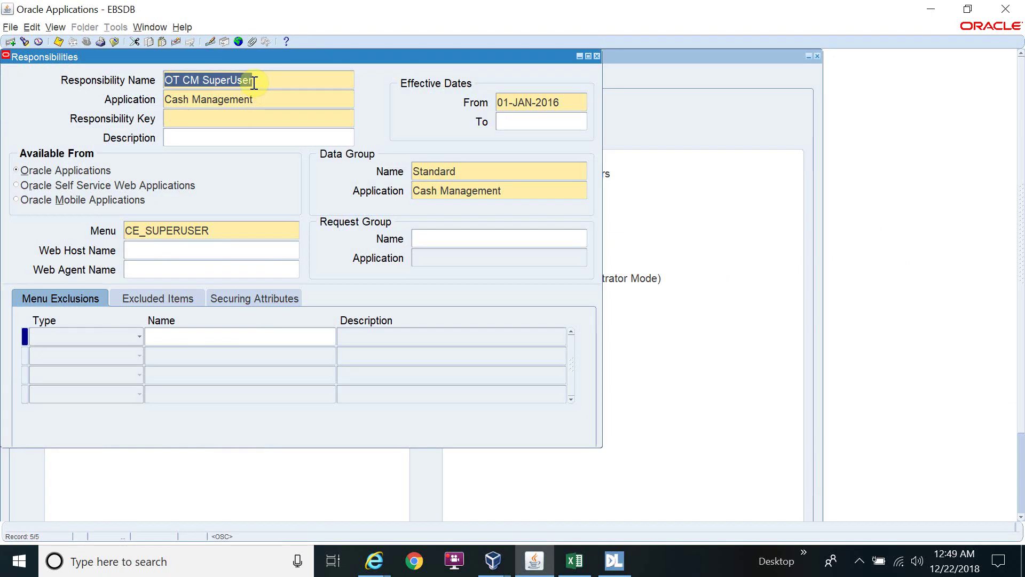
left_click(213, 42)
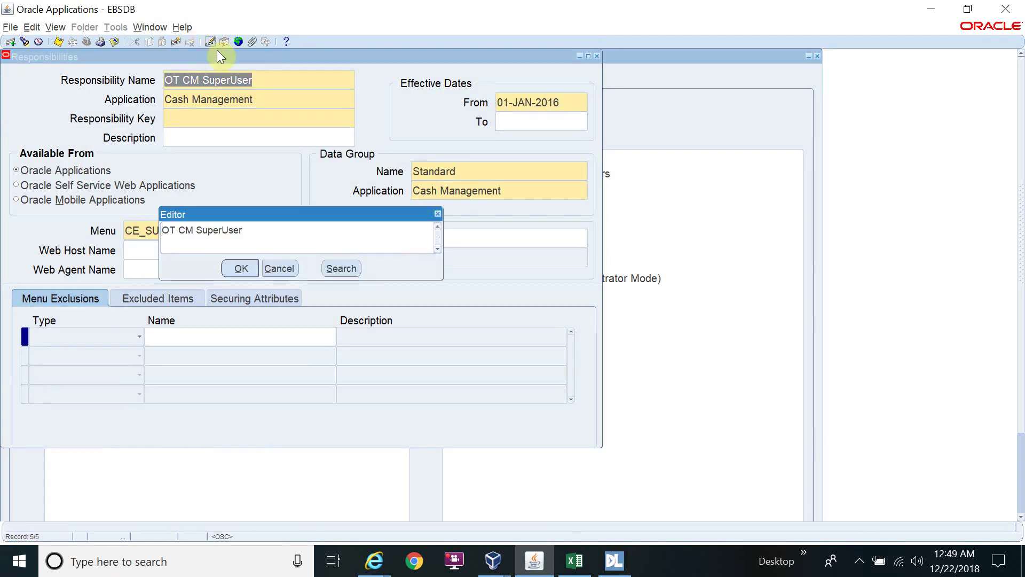
left_click(279, 265)
left_click(176, 44)
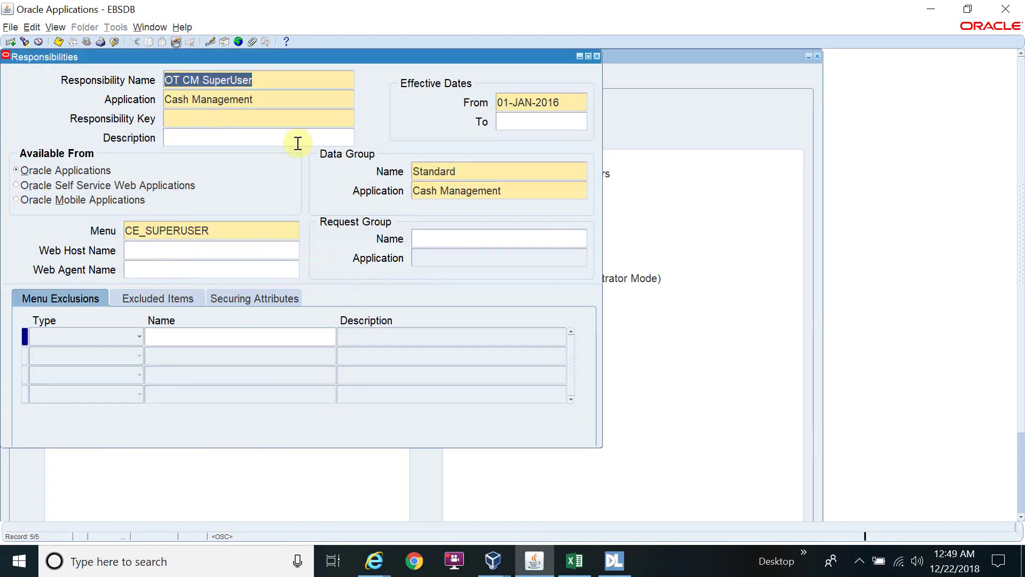
key("F7")
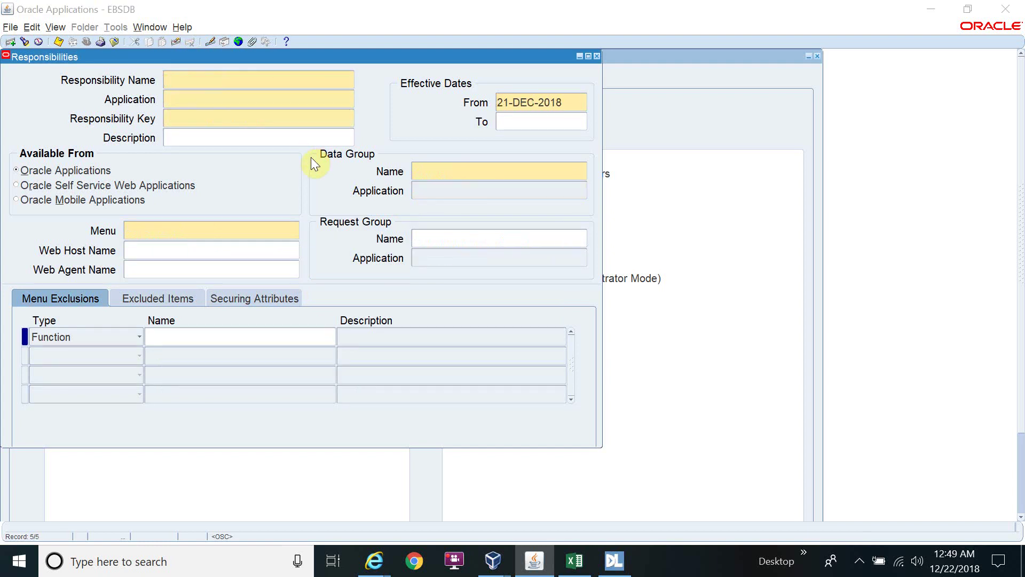
Return to DataLoad Classic, select the OT CM SuperUser cell and run the load for main grid row 5 only
key("alt+Tab")
left_click(84, 282)
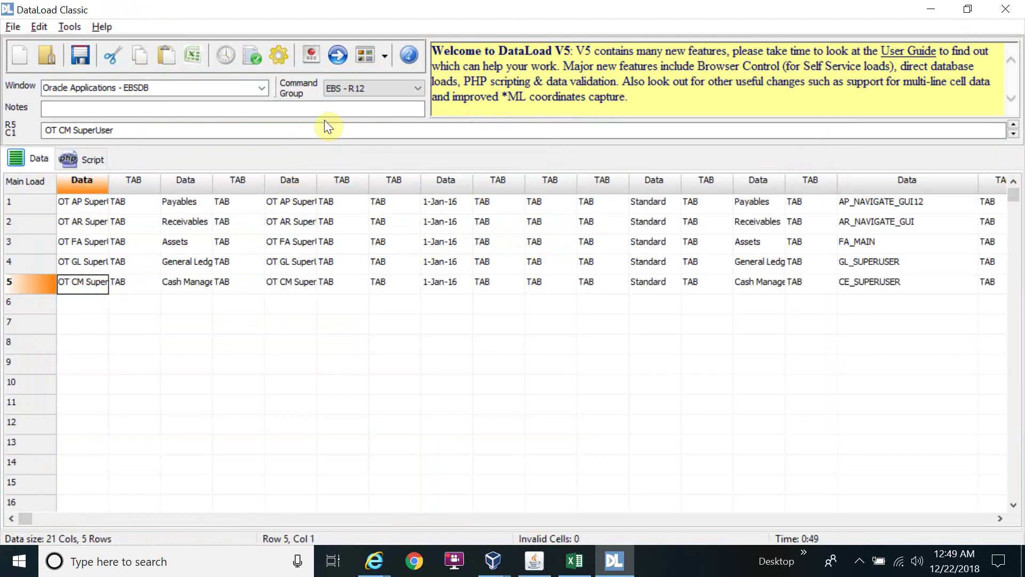
left_click(337, 55)
key("BackSpace")
type("5")
key("Tab")
key("Tab")
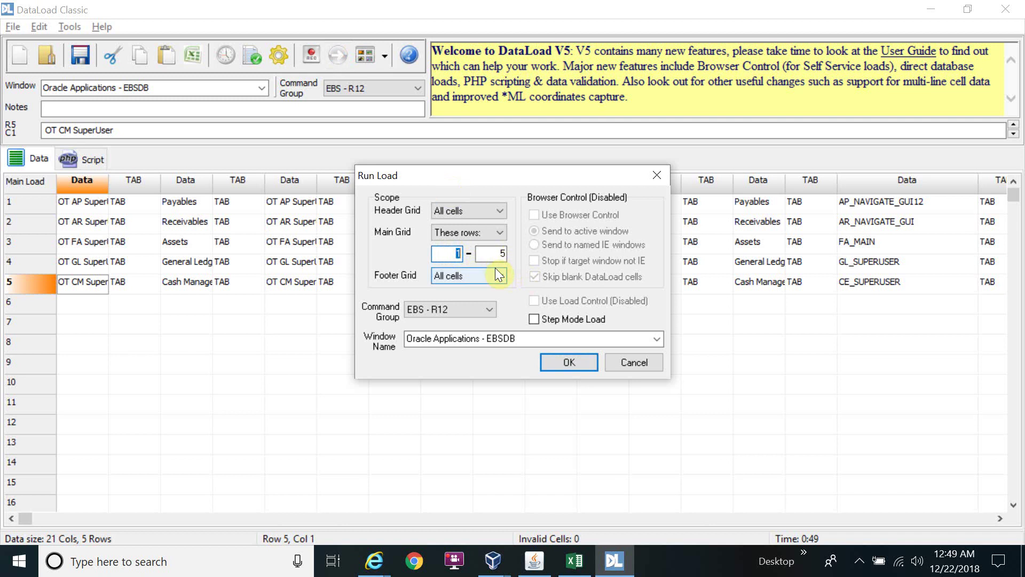
key("Return")
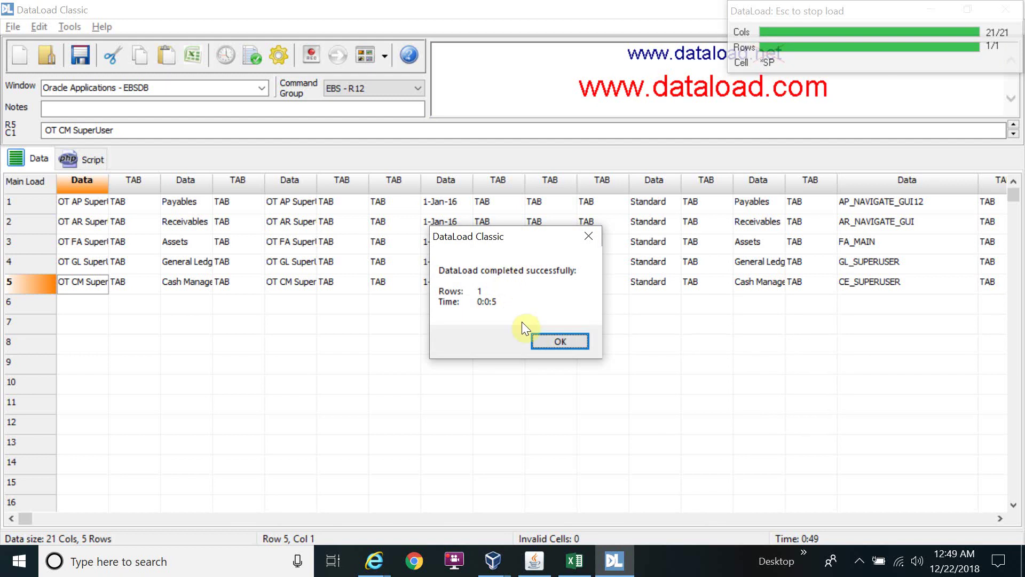
left_click(572, 345)
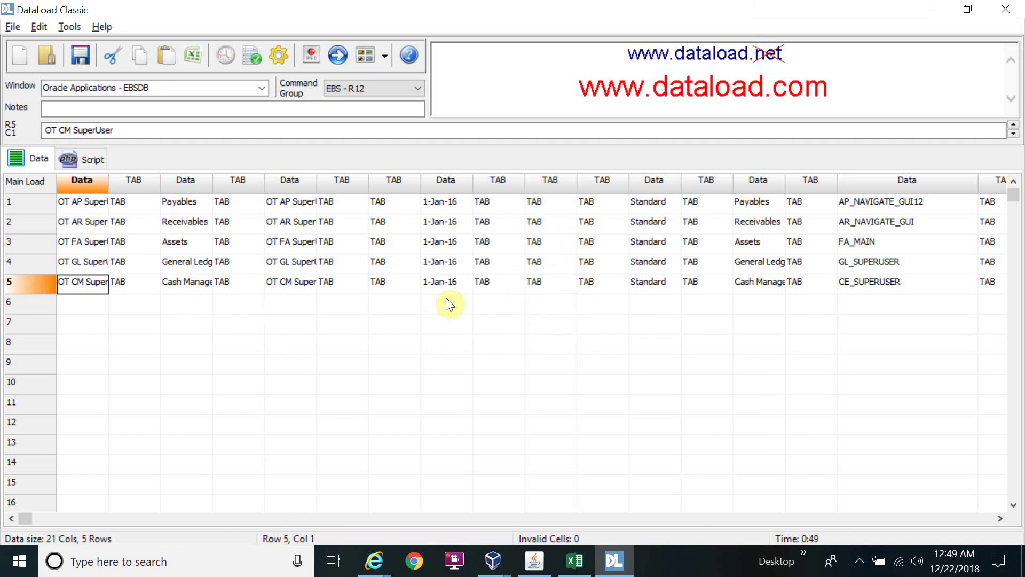
Widen the first data column in the DataLoad grid to show full responsibility names and select OT AP SuperUser
key("alt+Tab")
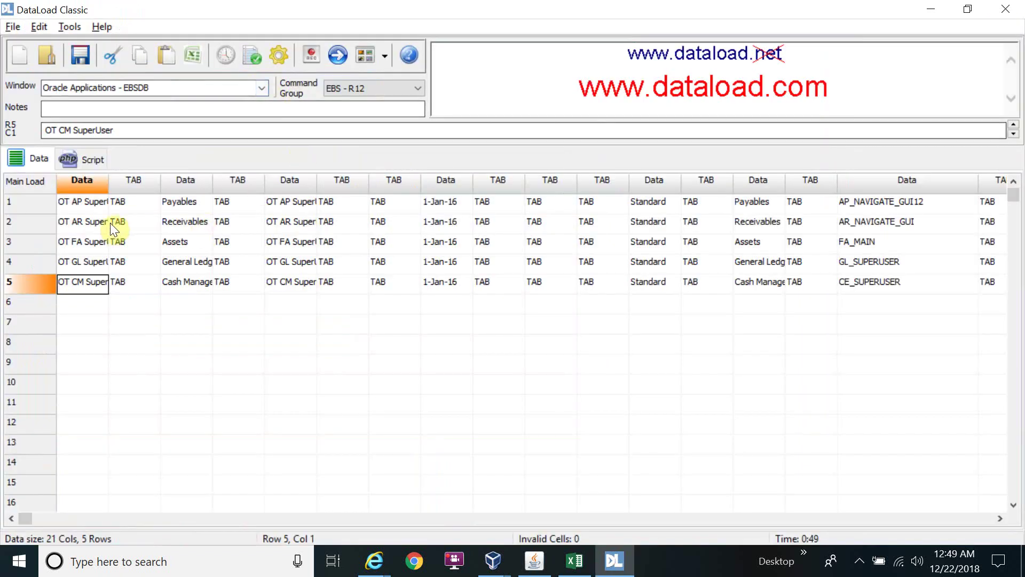
left_click_drag(108, 181, 191, 201)
left_click(133, 203)
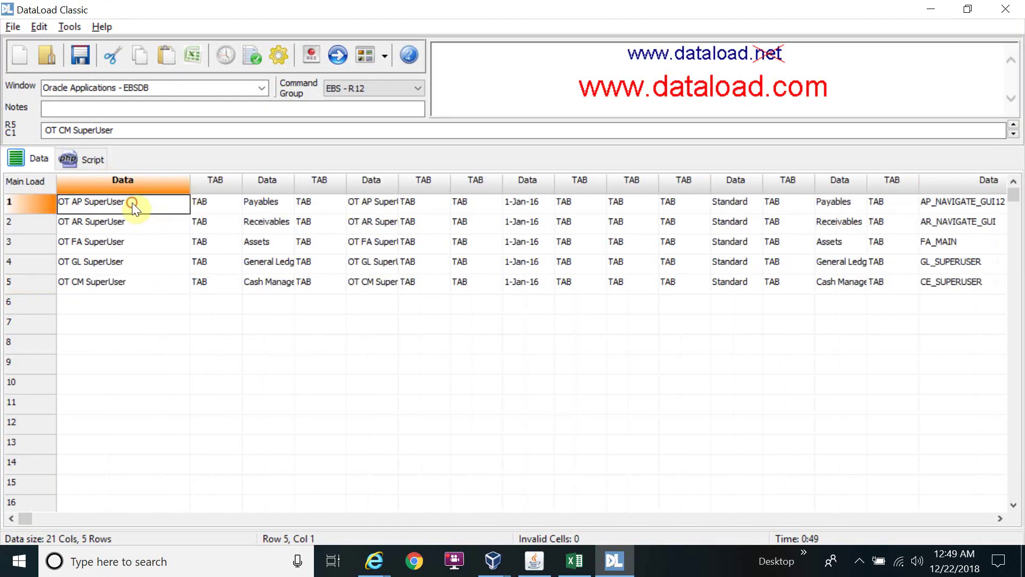
Query OT AP SuperUser in Oracle's Responsibilities form, compare the record with the DataLoad grid and close the form
key("alt+Tab")
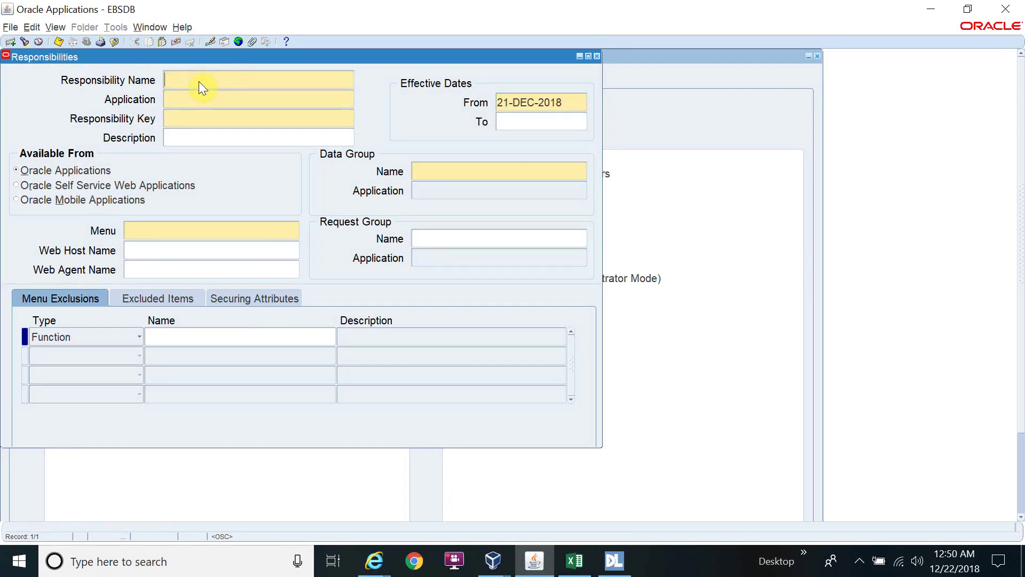
double_click(118, 322)
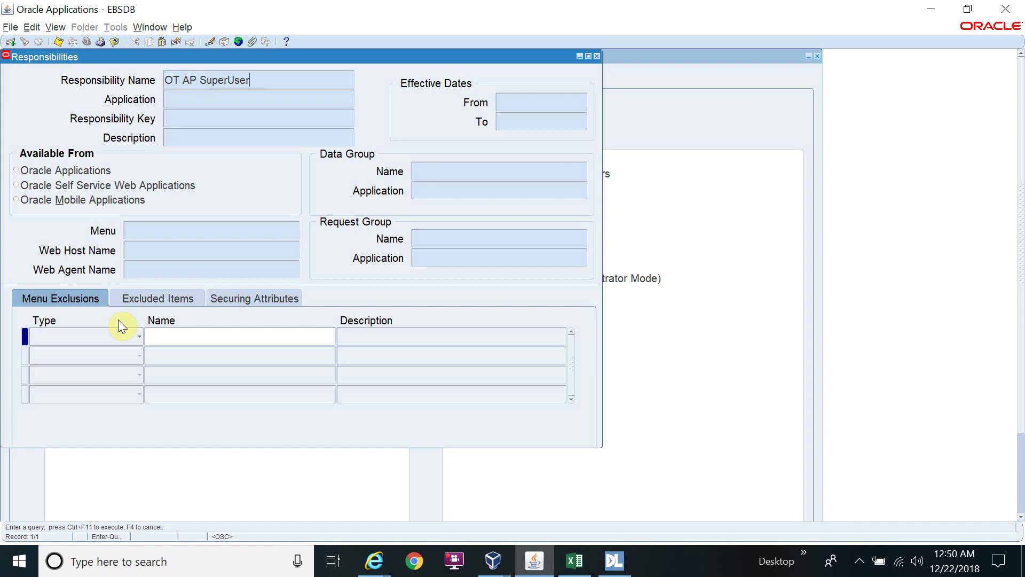
key("ctrl+F11")
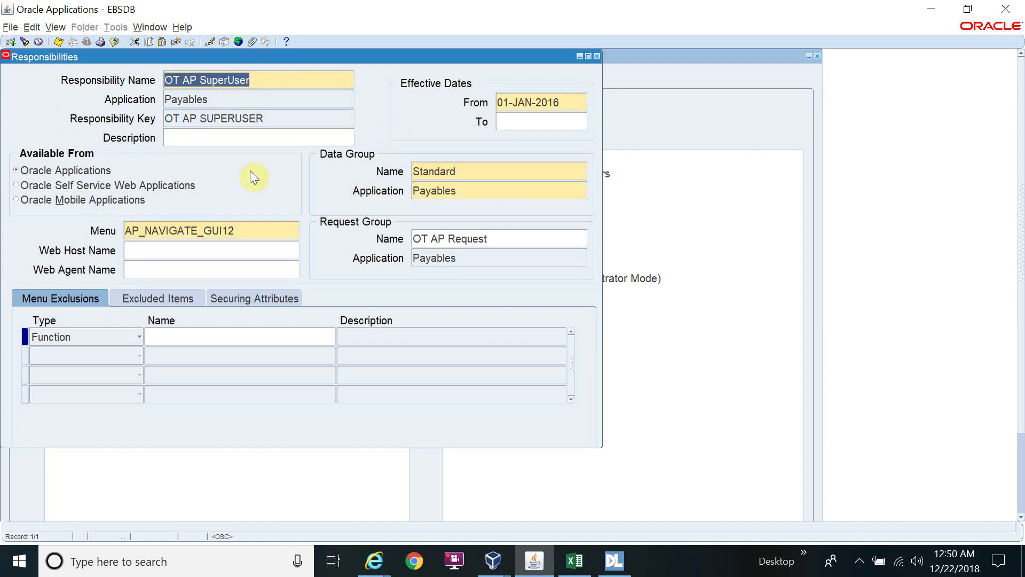
key("alt+Tab")
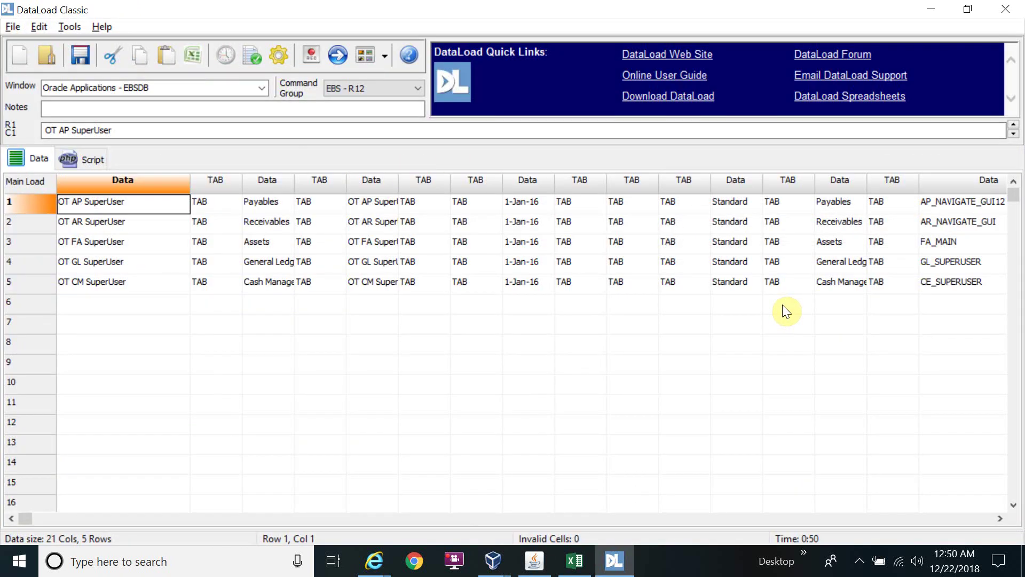
key("alt+Tab")
key("F4")
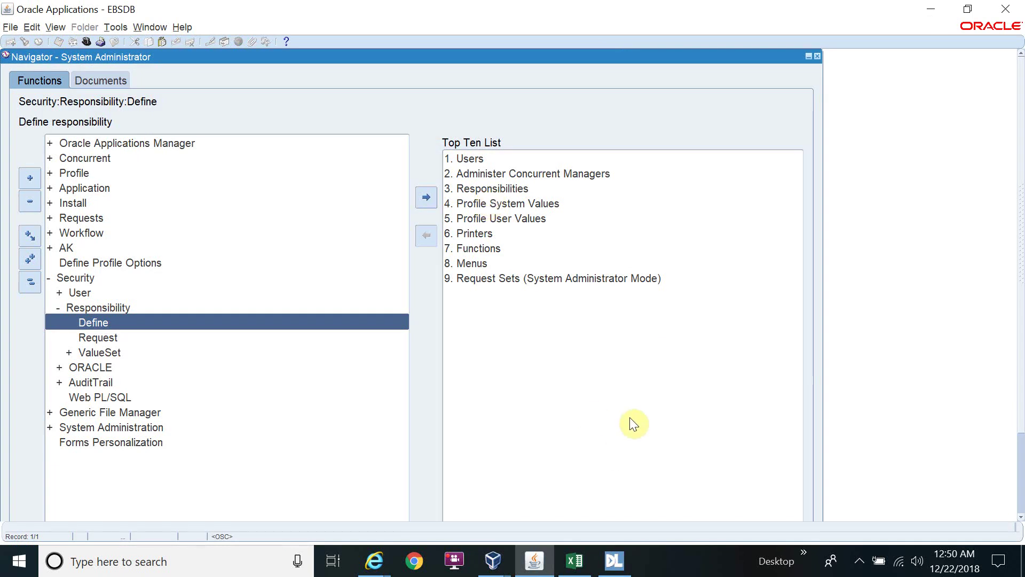
Open the Users form from the Navigator and enter OT1 as the new user name
double_click(460, 162)
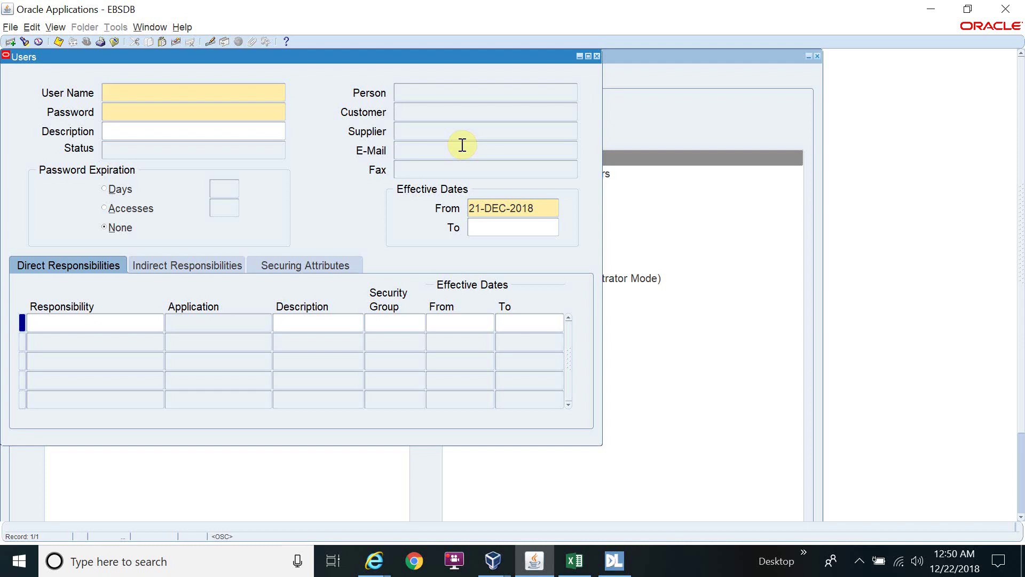
type("ORACLE")
key("Tab")
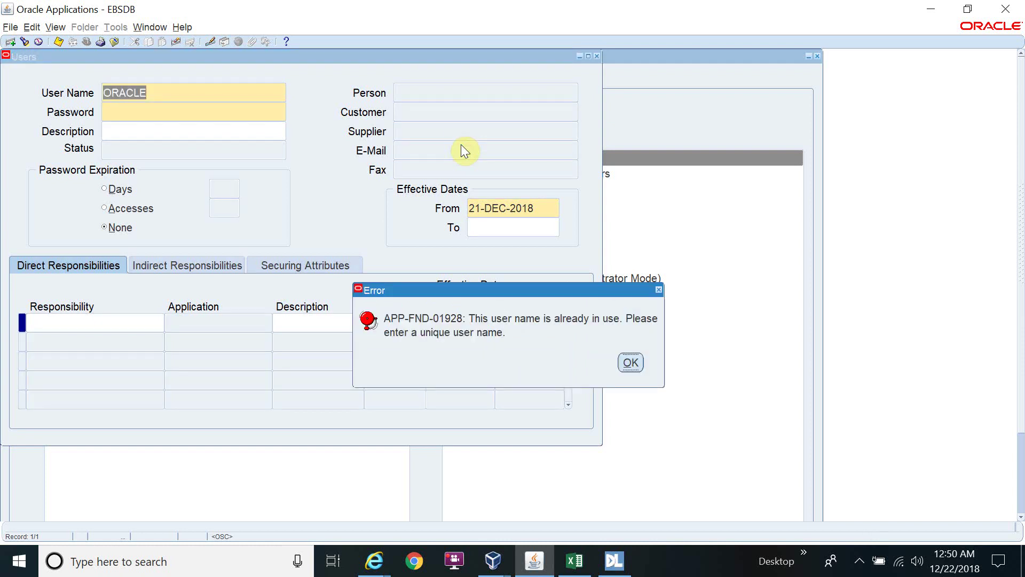
key("Return")
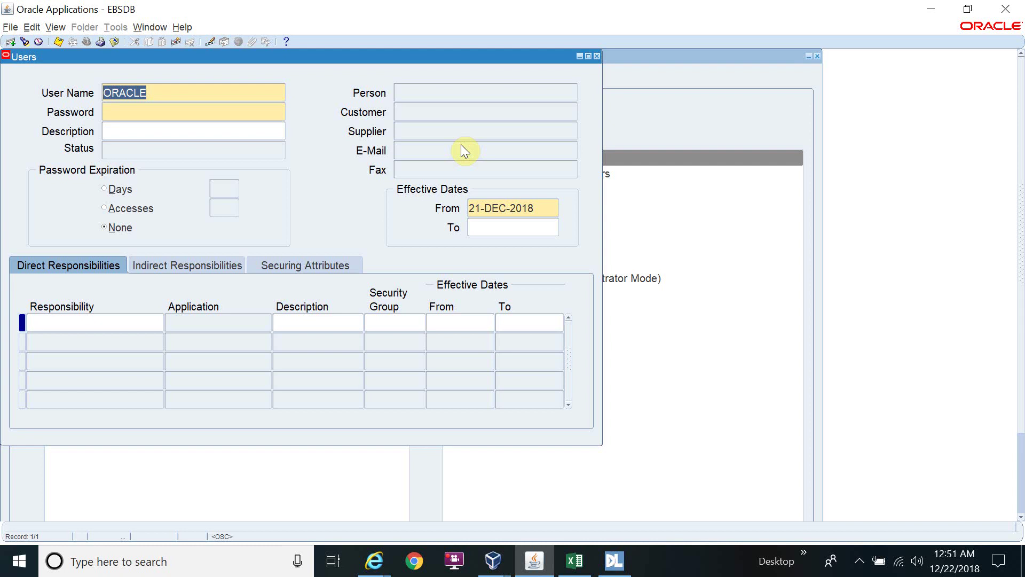
type("O")
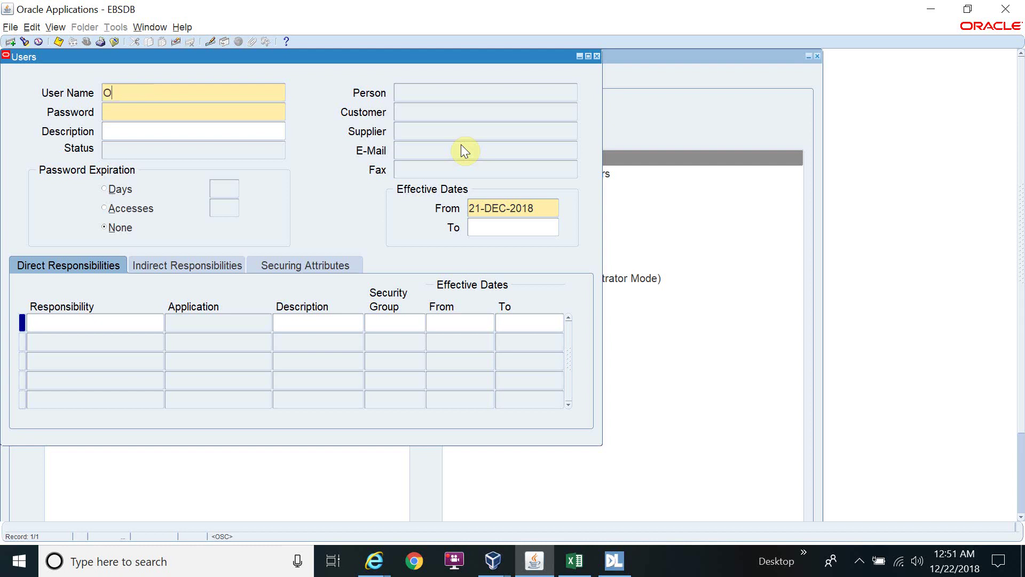
type("T1")
key("Tab")
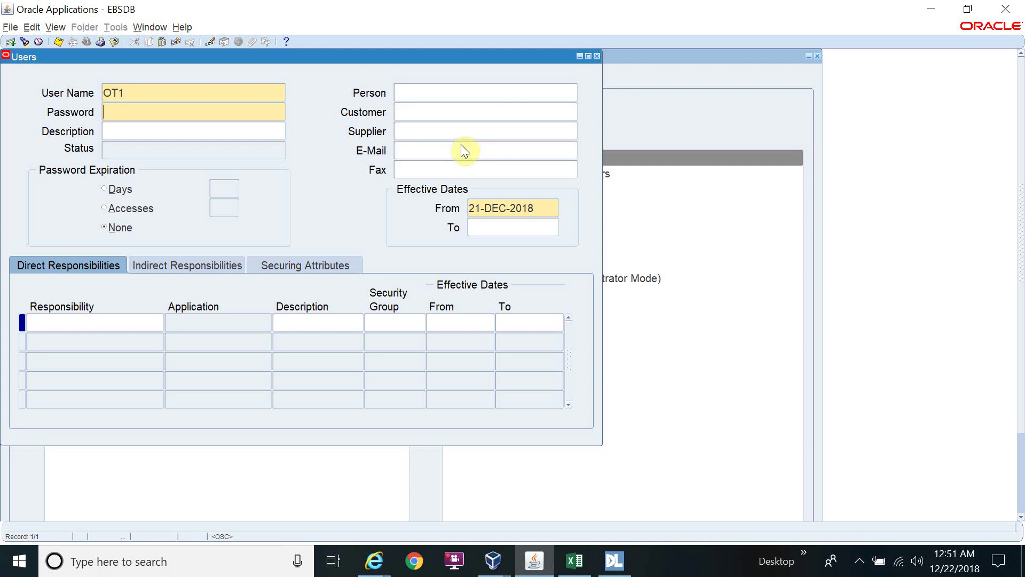
Enter and re-enter the new user's password, and place the cursor in the first direct responsibility row
type("*****")
key("Tab")
type("*****")
key("Tab")
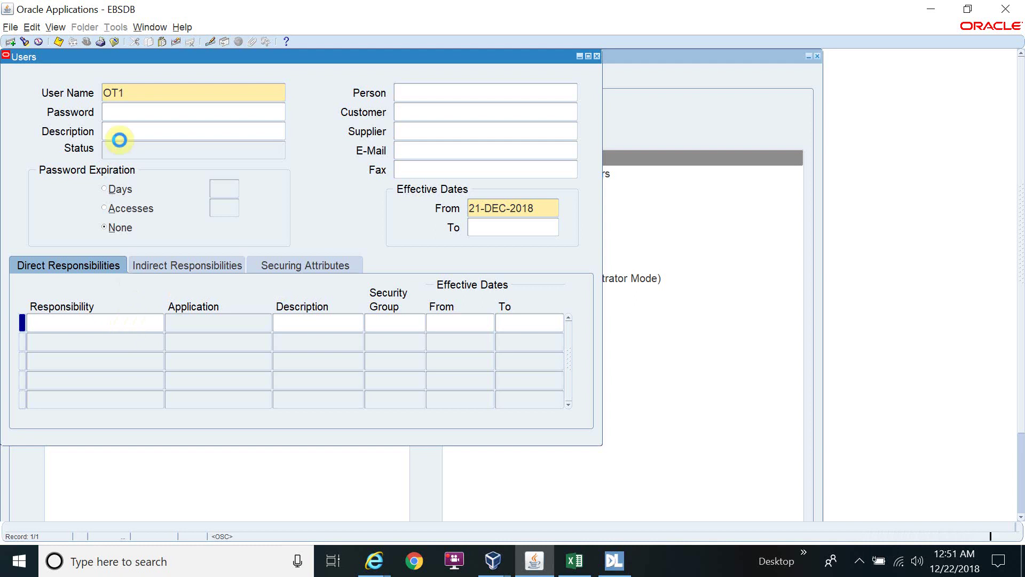
left_click(104, 322)
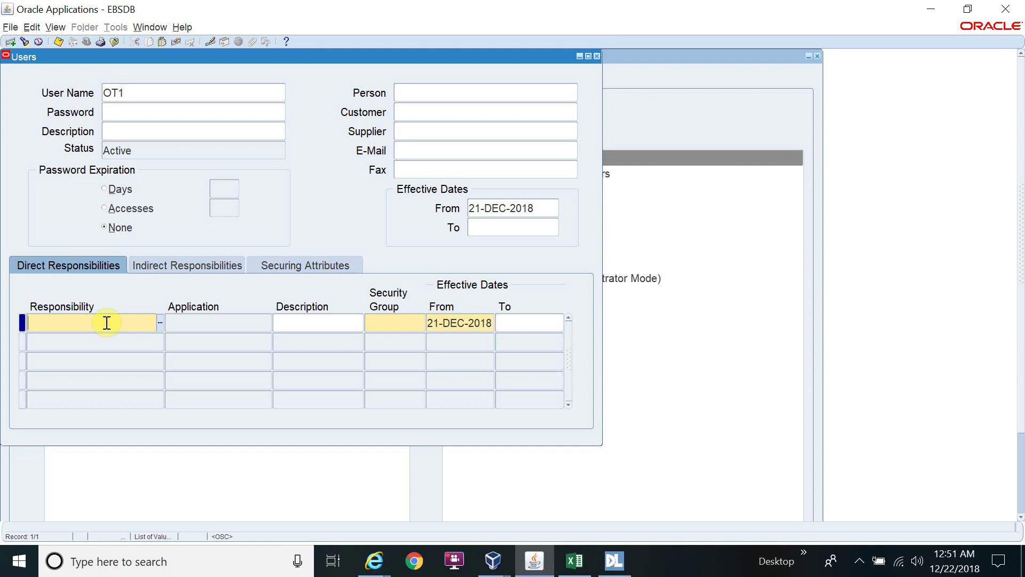
Compare the Direct Responsibilities fields in Oracle's Users form with the responsibility names listed in the DataLoad grid
key("alt+Tab")
key("alt+Tab")
key("alt+Tab")
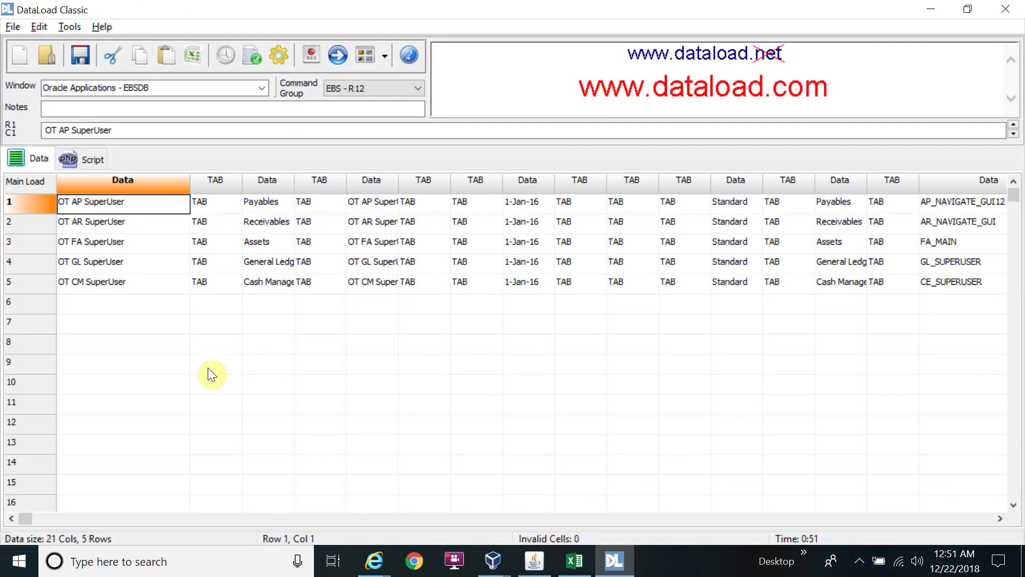
key("alt+Tab")
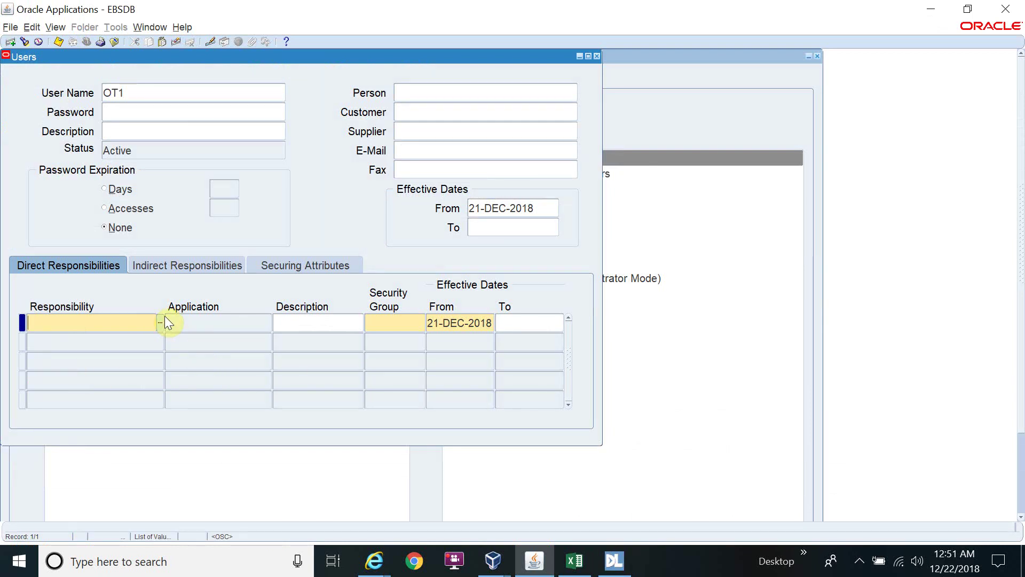
key("alt+Tab")
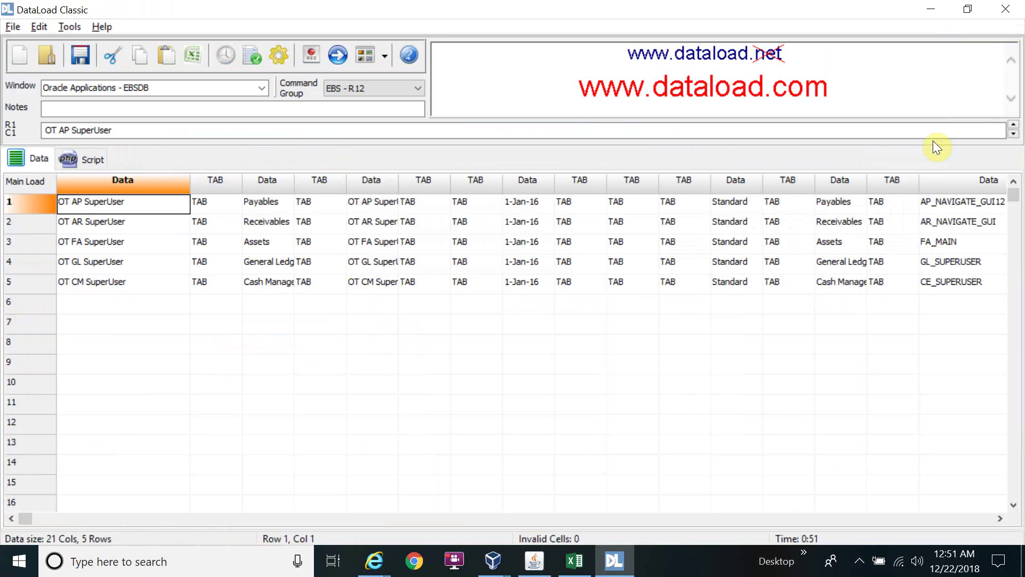
left_click(155, 366)
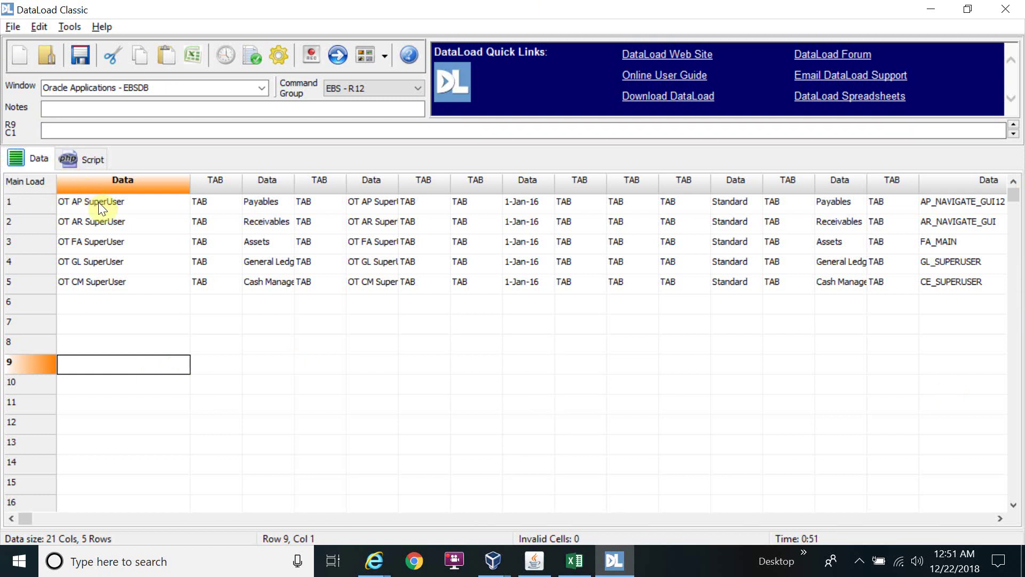
Start a new DataLoad spreadsheet, saving the current one to the Desktop as the DataLoad file Responsibility
left_click(13, 28)
left_click(36, 45)
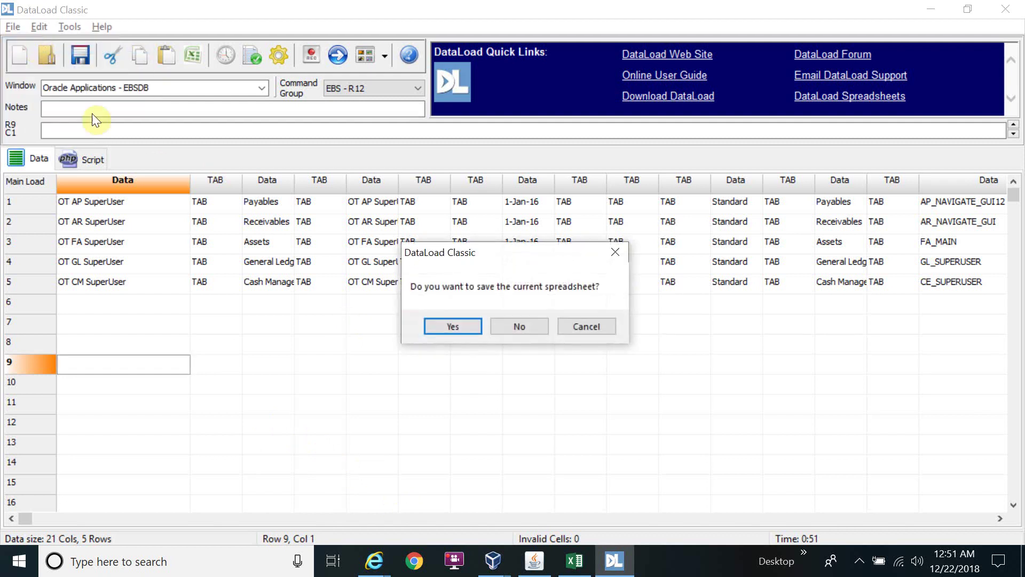
left_click(431, 325)
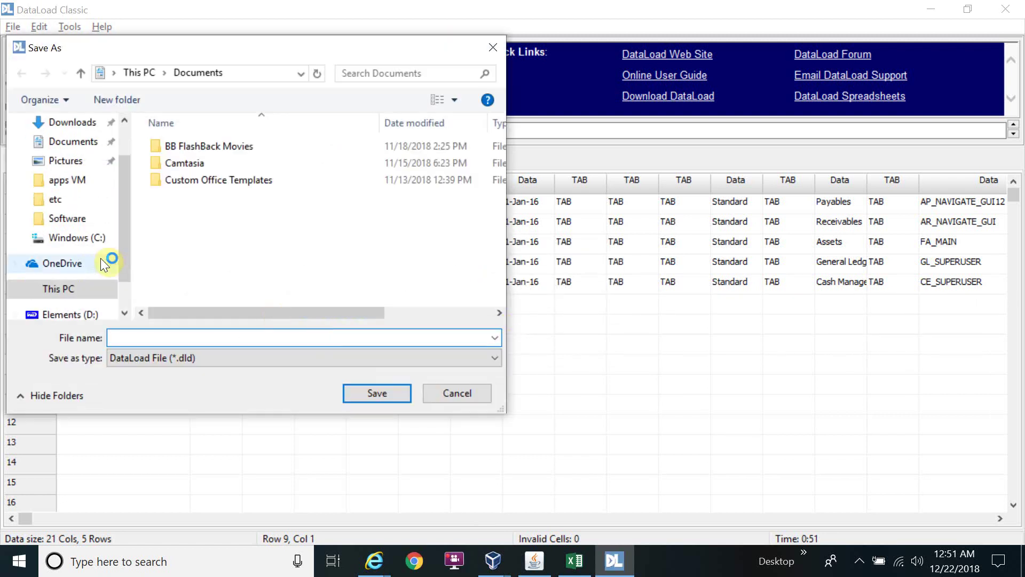
left_click(95, 172)
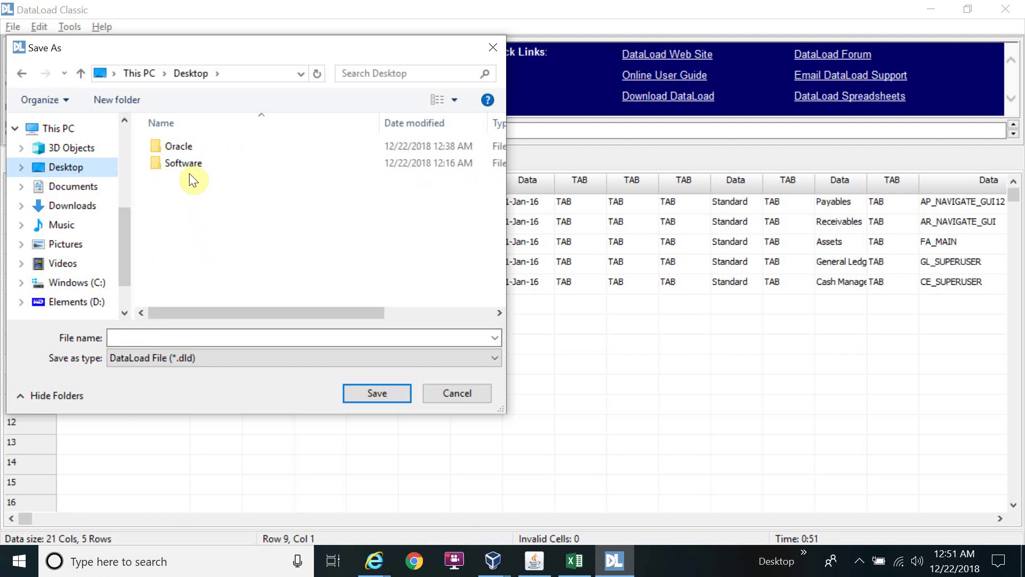
left_click(176, 335)
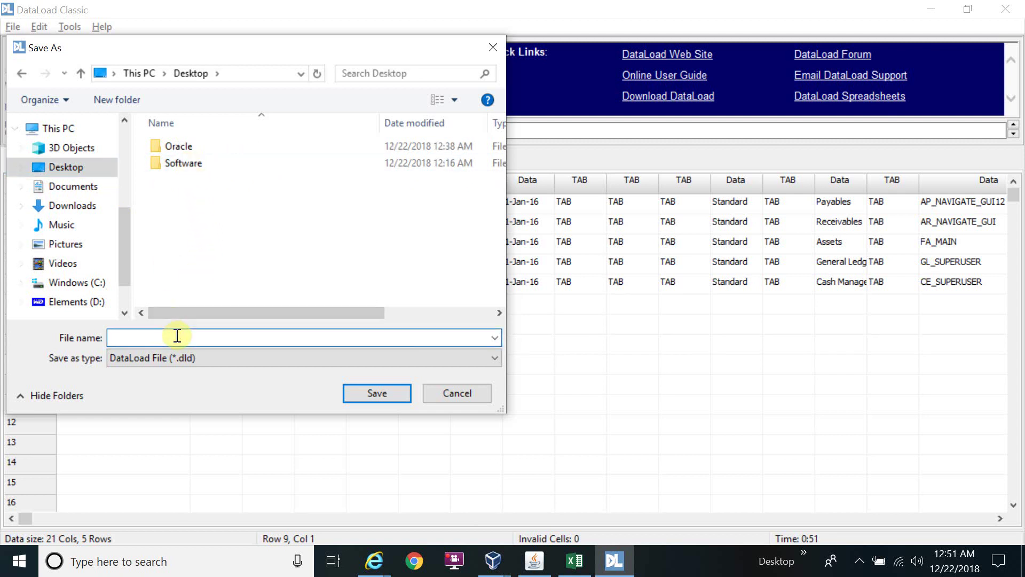
type("Respo")
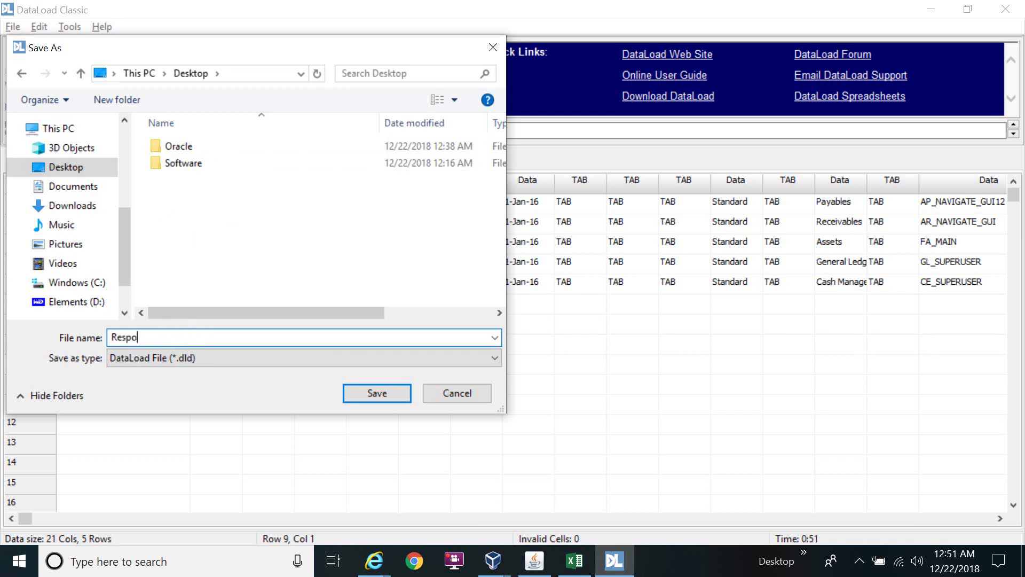
type("nsibility")
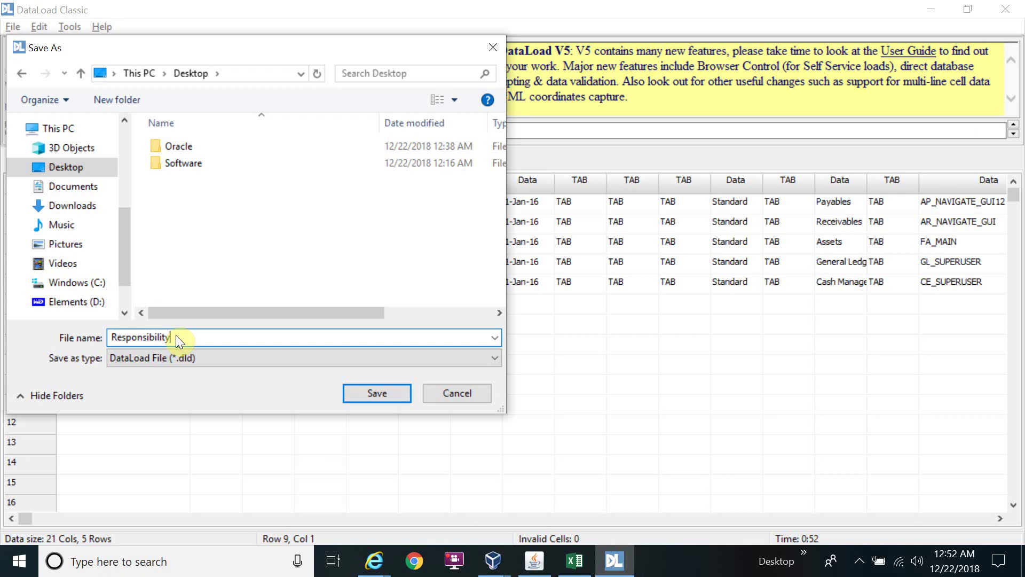
left_click(361, 388)
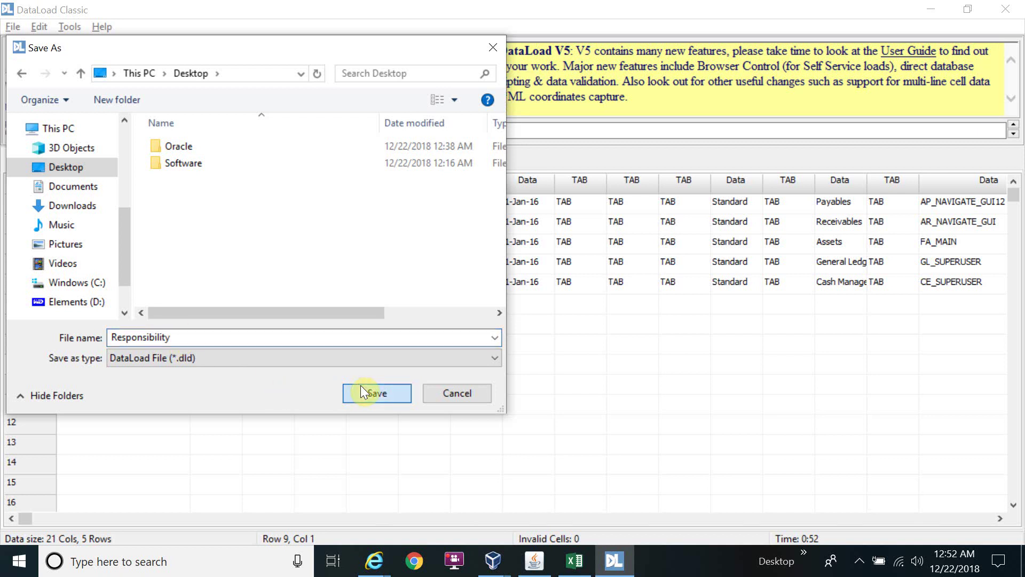
Copy the five responsibility names from the Excel sheet into the first column of the new DataLoad grid
left_click(103, 207)
left_click(566, 566)
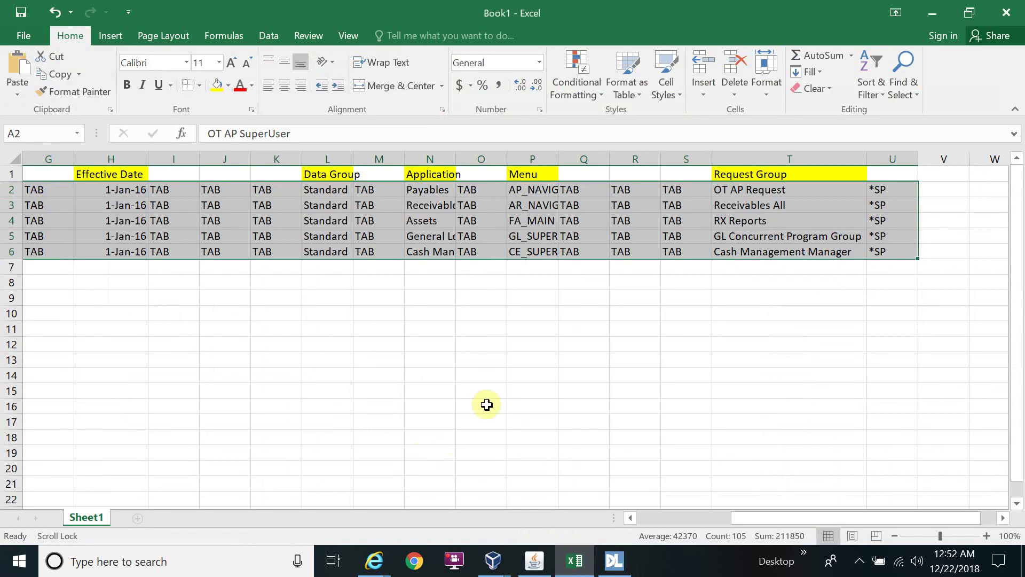
left_click_drag(821, 522, 727, 522)
left_click_drag(96, 190, 78, 250)
key("ctrl+c")
key("alt+Tab")
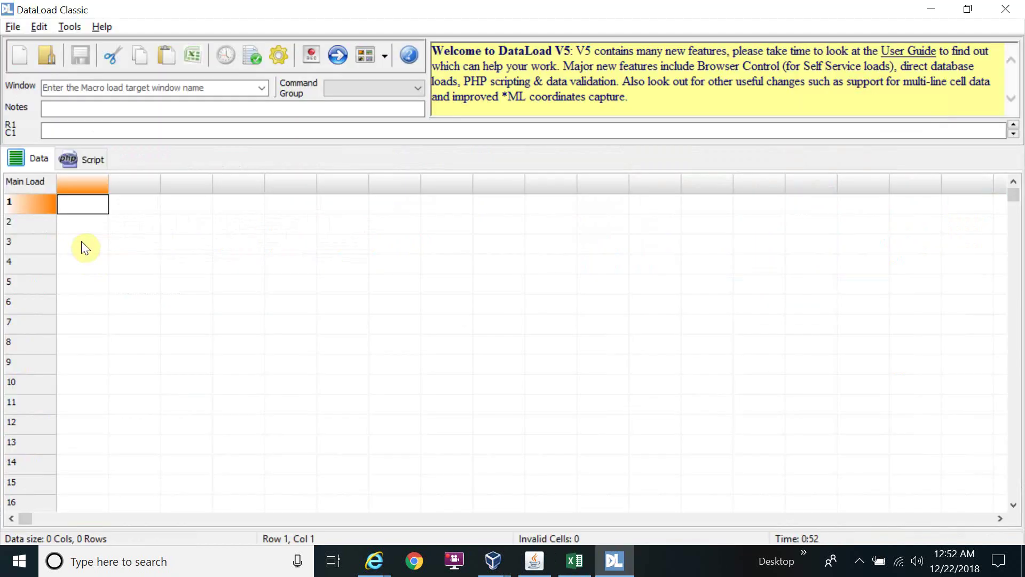
key("ctrl+v")
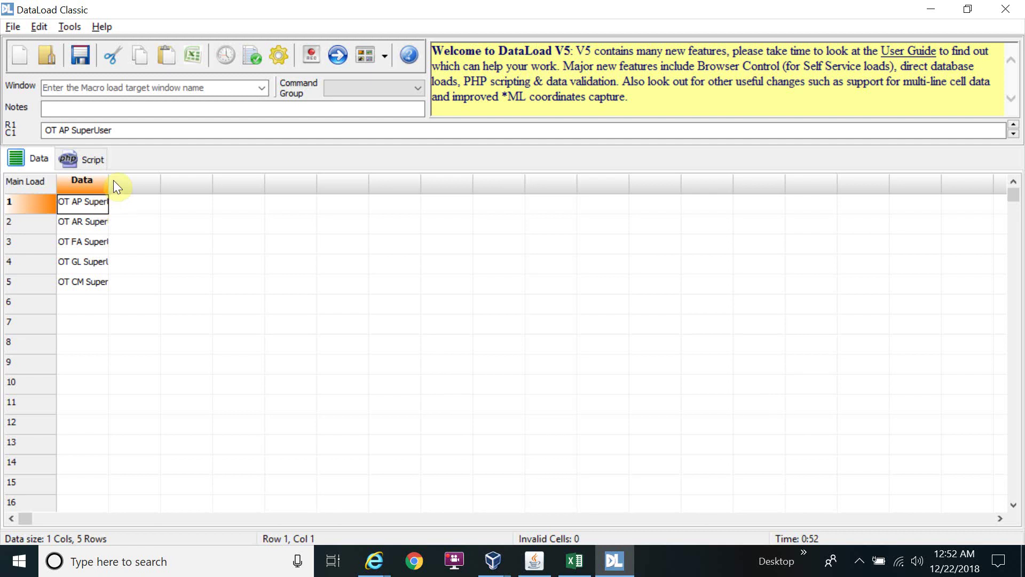
Widen the name column in DataLoad and fill the second column with the five TAB cells copied from Excel
left_click_drag(107, 176, 172, 247)
key("alt+Tab")
key("ctrl+c")
key("alt+Tab")
left_click(186, 204)
key("ctrl+v")
Try entering OT AP SuperUser, copied from Excel, in the first direct responsibility row of Oracle's Users form
key("alt+Tab")
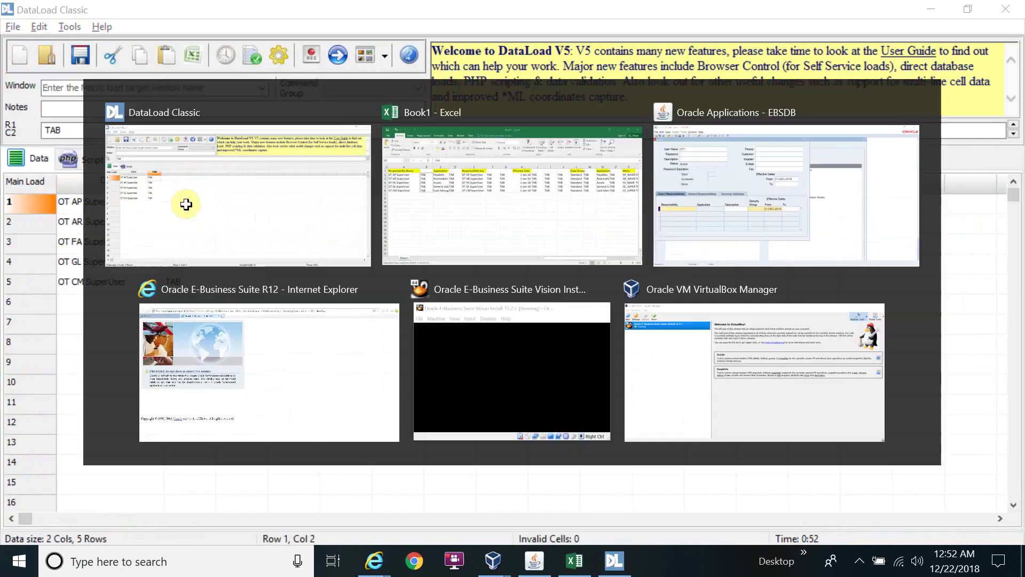
key("alt+Tab")
key("Tab")
left_click(106, 324)
key("alt+Tab")
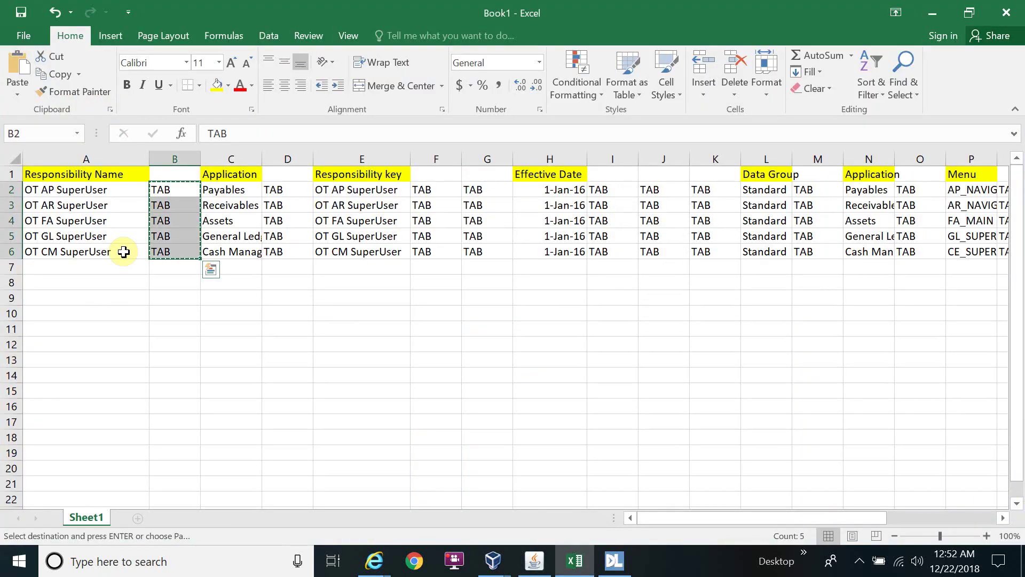
left_click(112, 193)
key("ctrl+c")
key("alt+Tab")
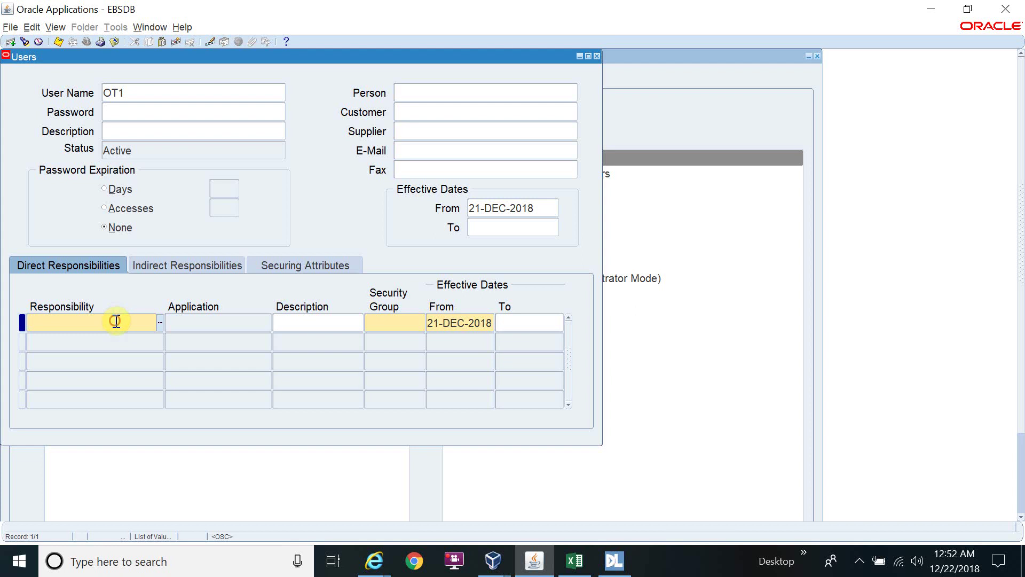
key("ctrl+v")
key("ctrl+v")
key("shift+Home")
key("BackSpace")
key("ctrl+v")
key("Tab")
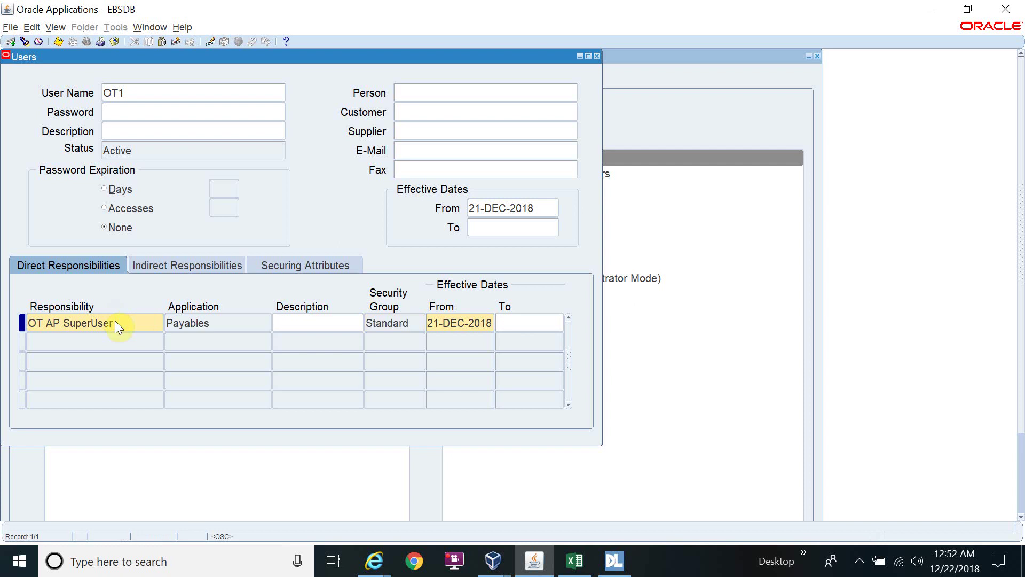
Step through the remaining fields of the OT AP SuperUser row to count the field moves each record needs
key("Tab")
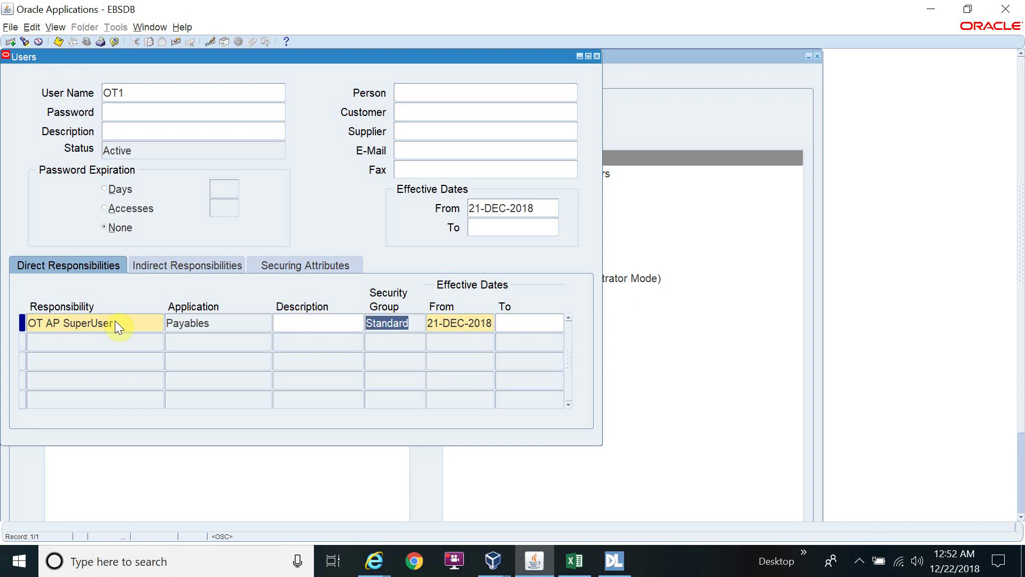
key("Tab")
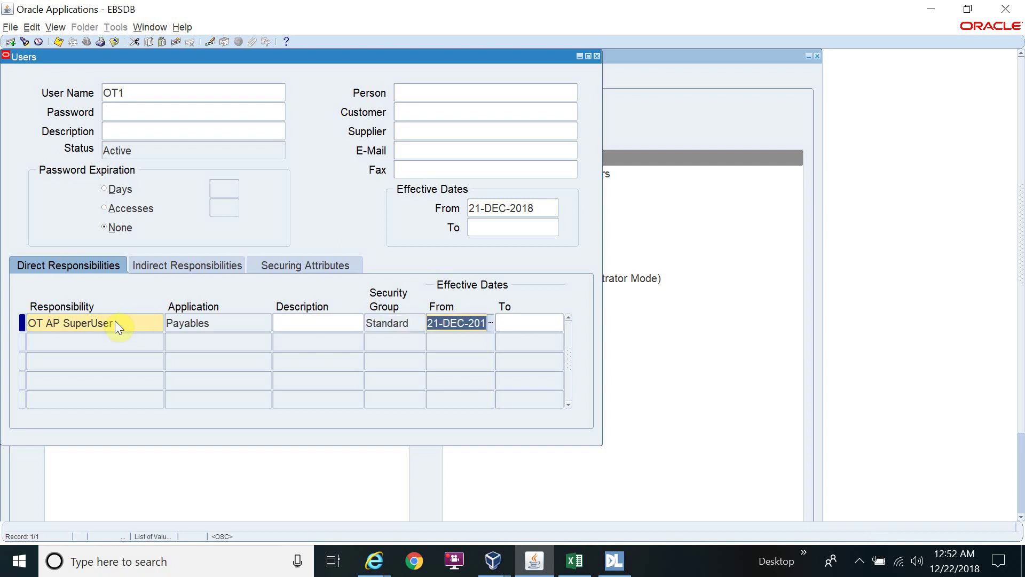
key("Tab")
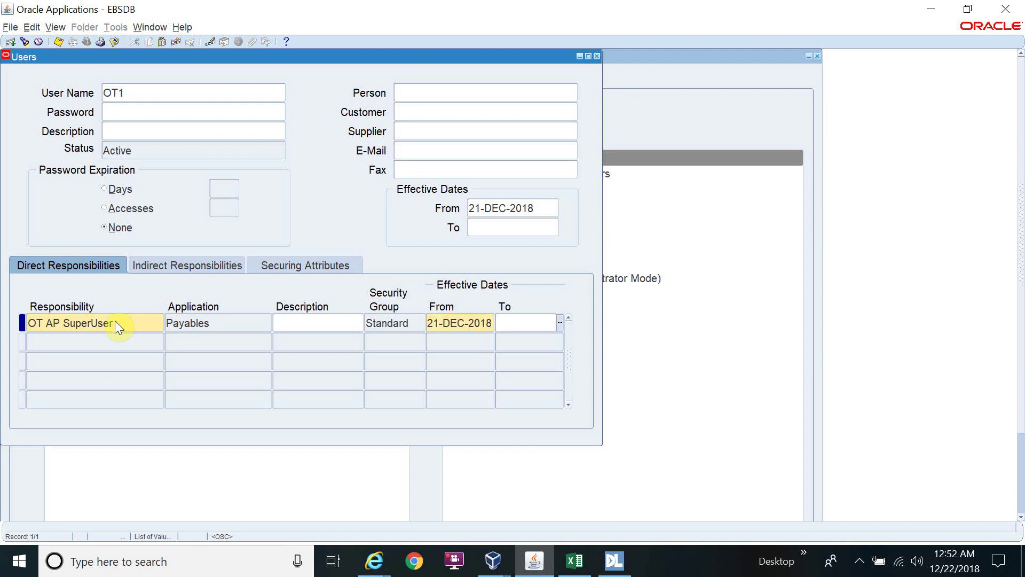
key("Tab")
left_click(114, 320)
In DataLoad, copy the five TAB cells from the second column into the third, fourth, fifth and sixth columns
key("alt+Tab")
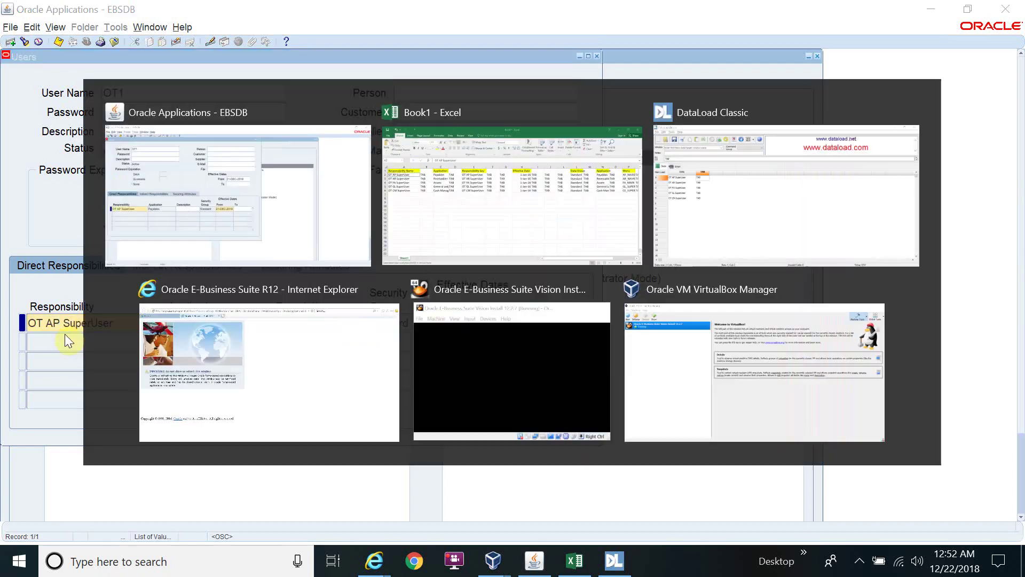
left_click(535, 562)
left_click(614, 561)
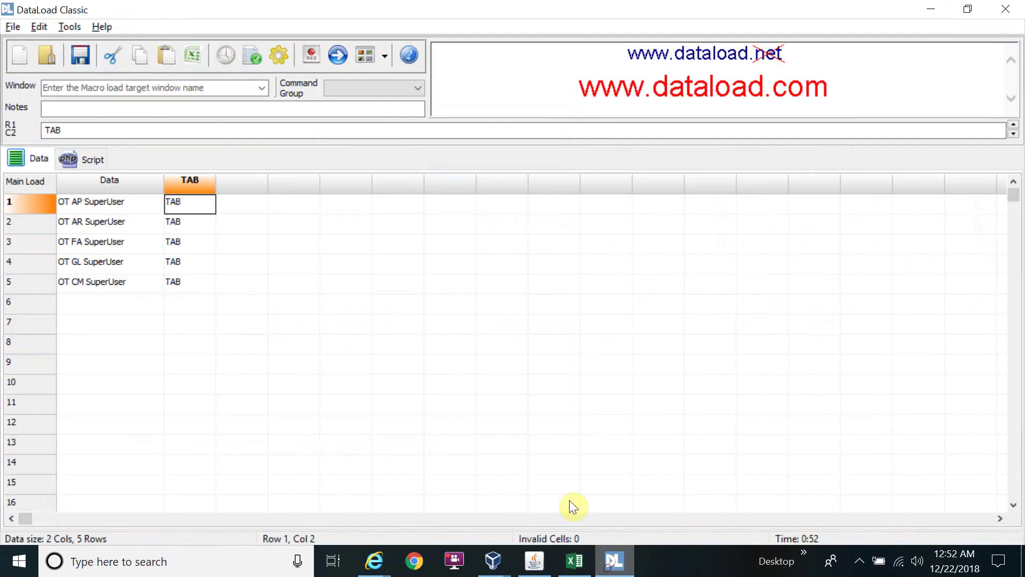
left_click_drag(188, 203, 190, 280)
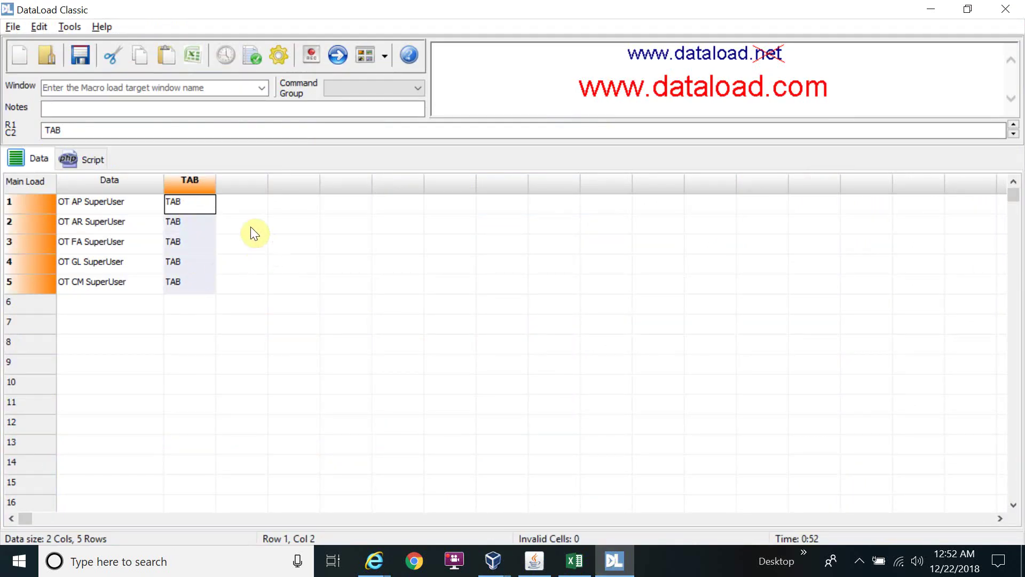
left_click(239, 208)
key("ctrl+v")
left_click(299, 207)
key("ctrl+v")
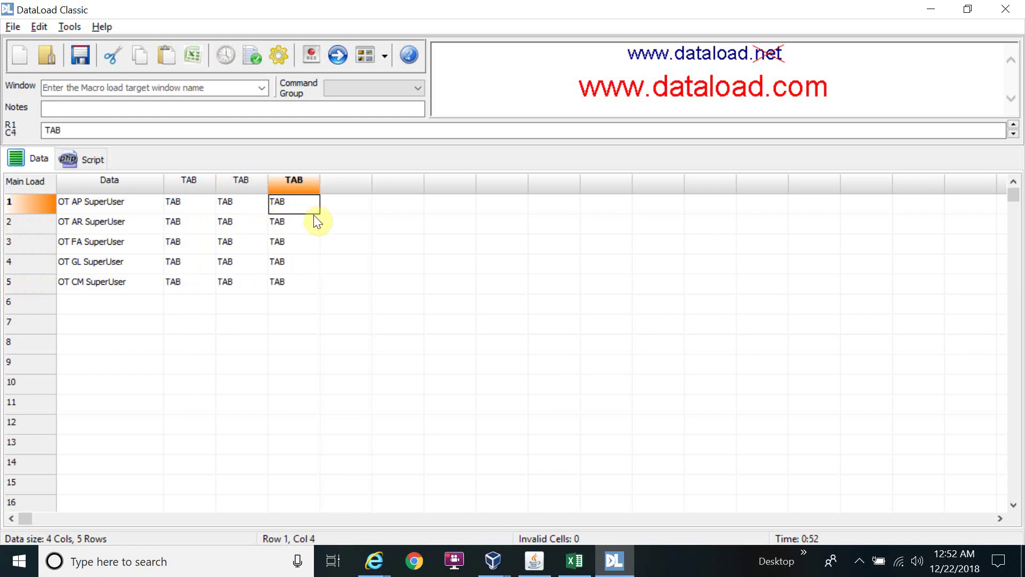
left_click(350, 205)
key("ctrl+v")
left_click(399, 202)
key("ctrl+v")
Clear the trial OT AP SuperUser record from the Direct Responsibilities in Oracle and return to DataLoad
key("alt+Tab")
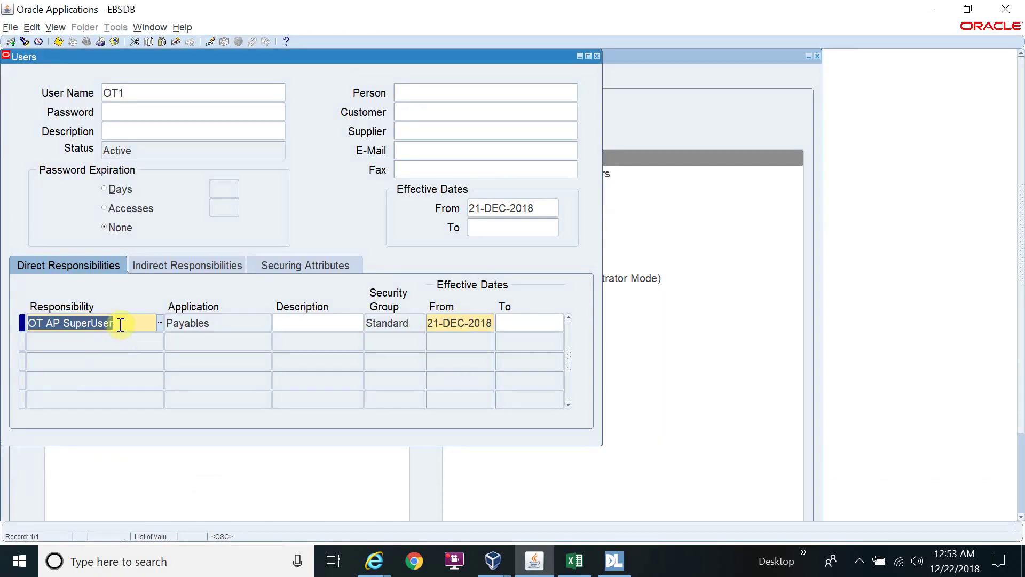
left_click(174, 42)
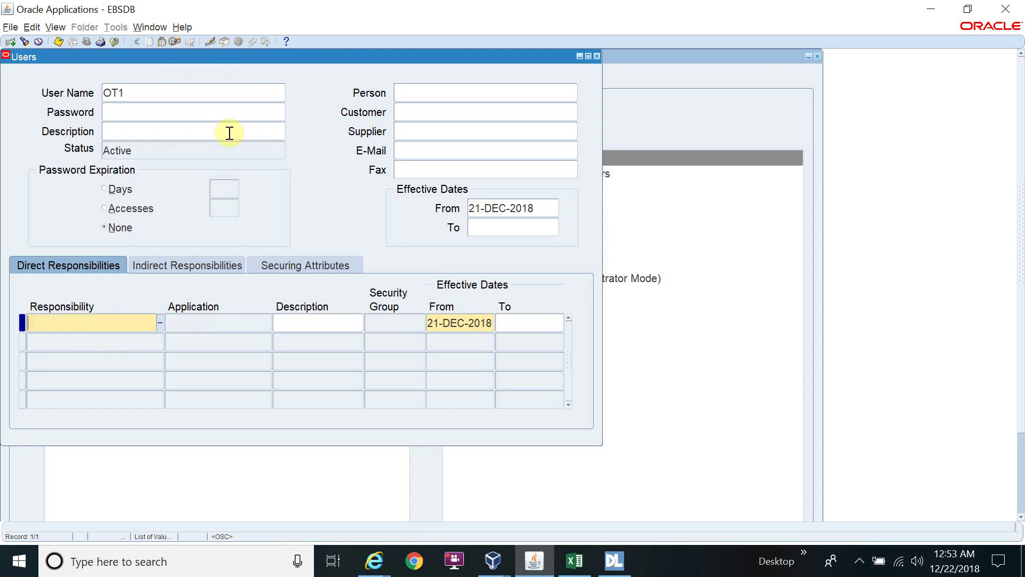
key("alt+Tab")
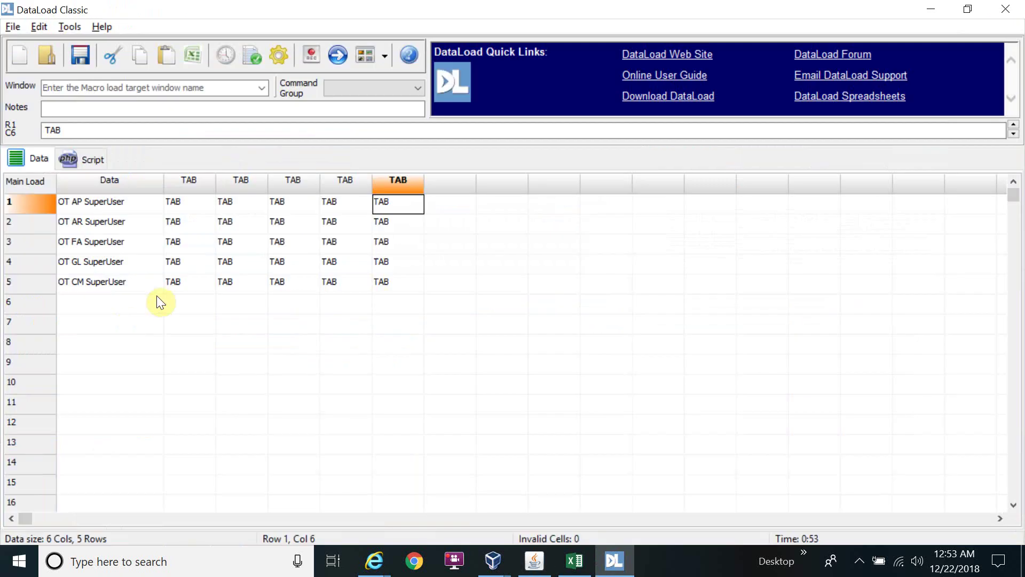
Set the load's target window to Oracle Applications - EBSDB and its command group to EBS - R12
left_click(261, 89)
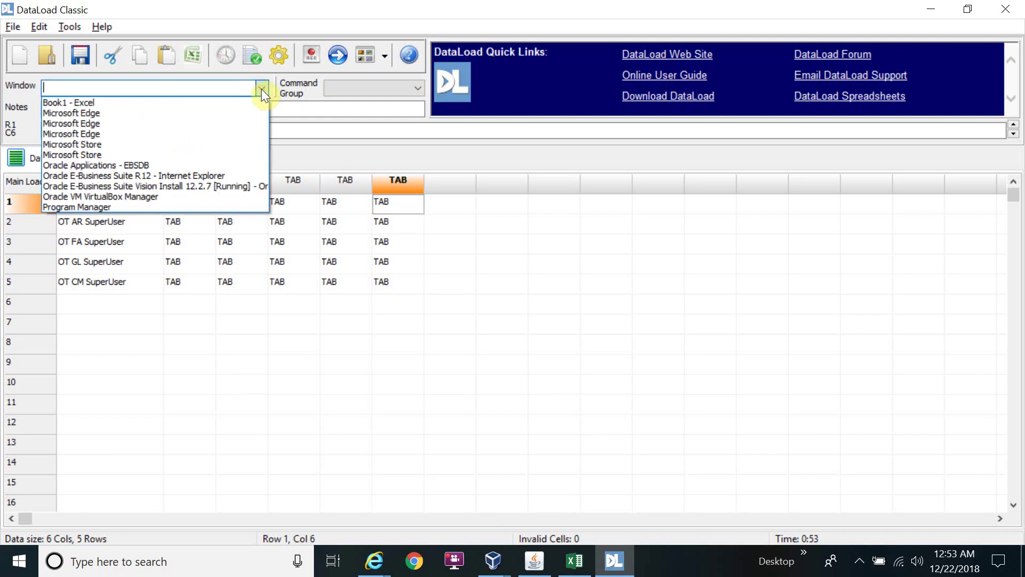
left_click(219, 165)
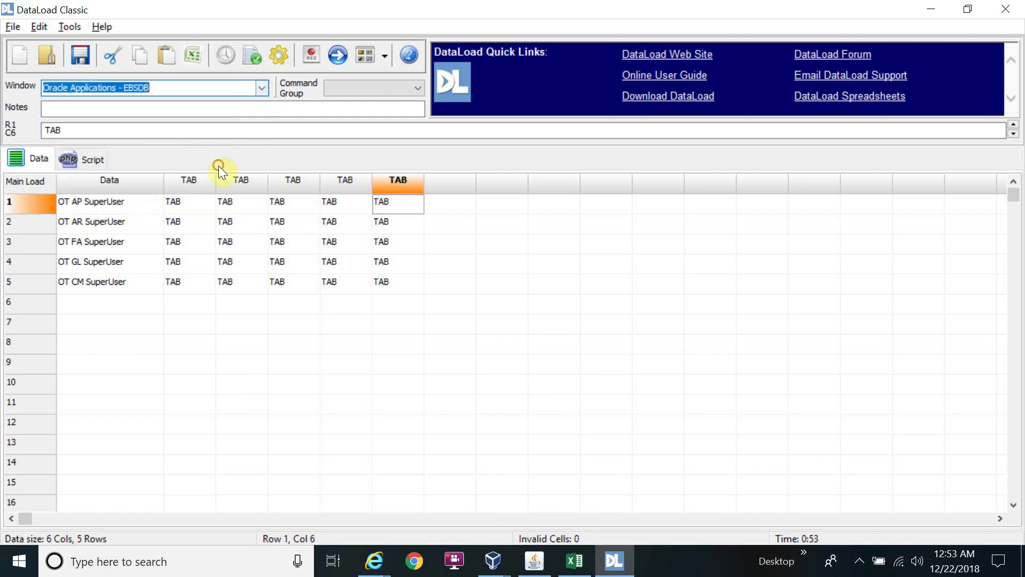
left_click(353, 86)
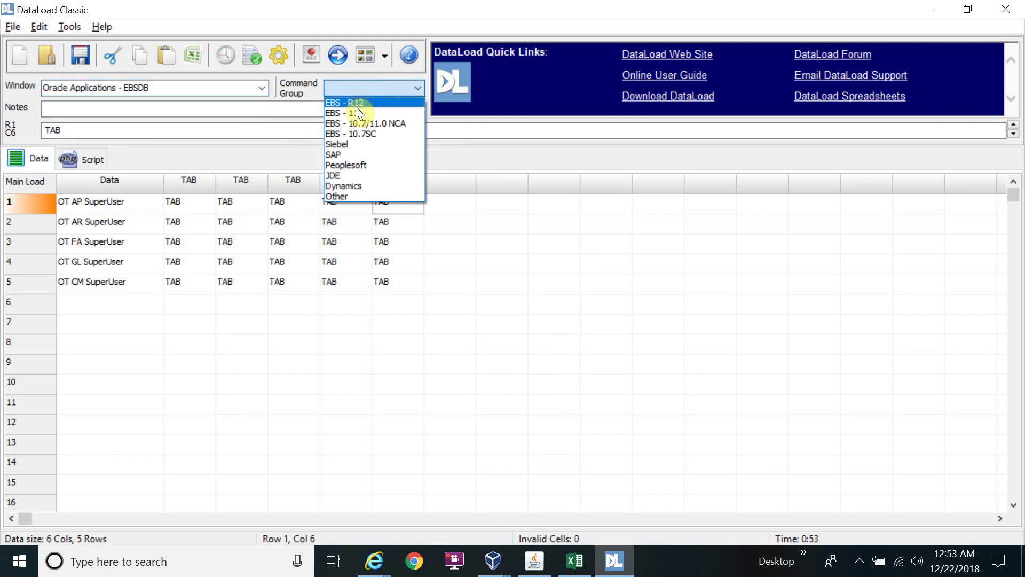
left_click(356, 104)
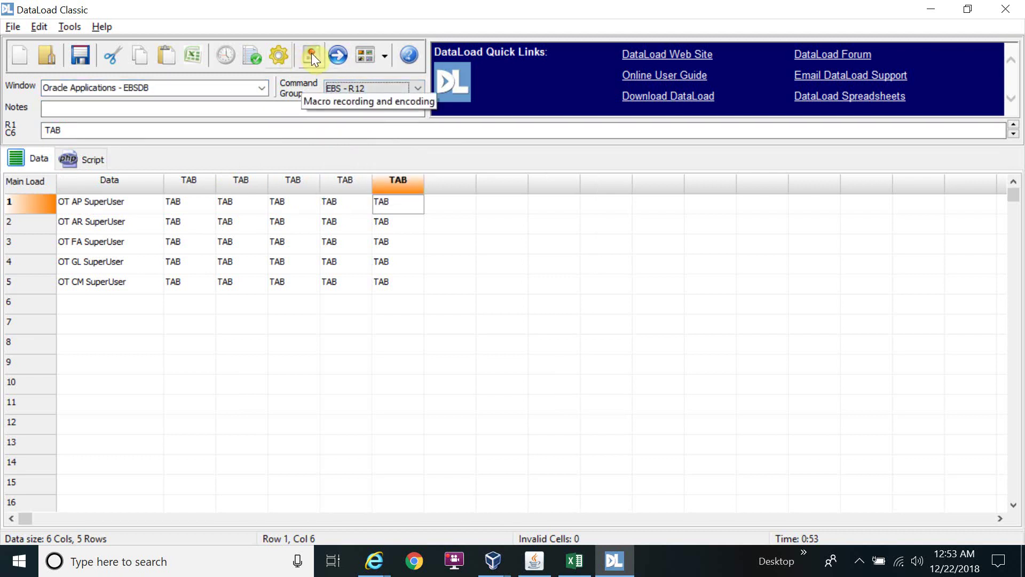
Adjust the Macro Loads settings in Options & Preferences and accept the dialog
left_click(276, 56)
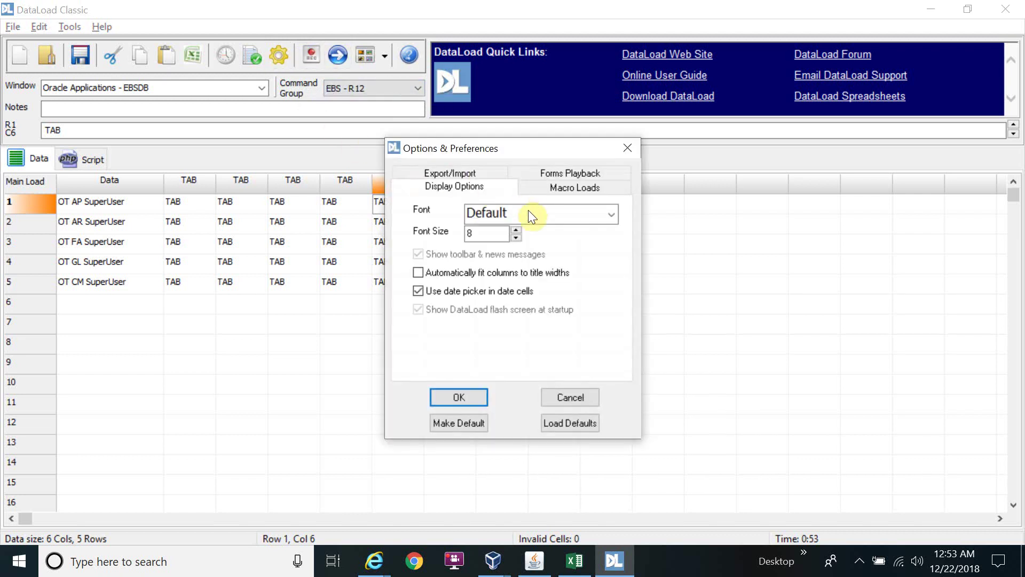
left_click(553, 189)
left_click(419, 255)
left_click(472, 399)
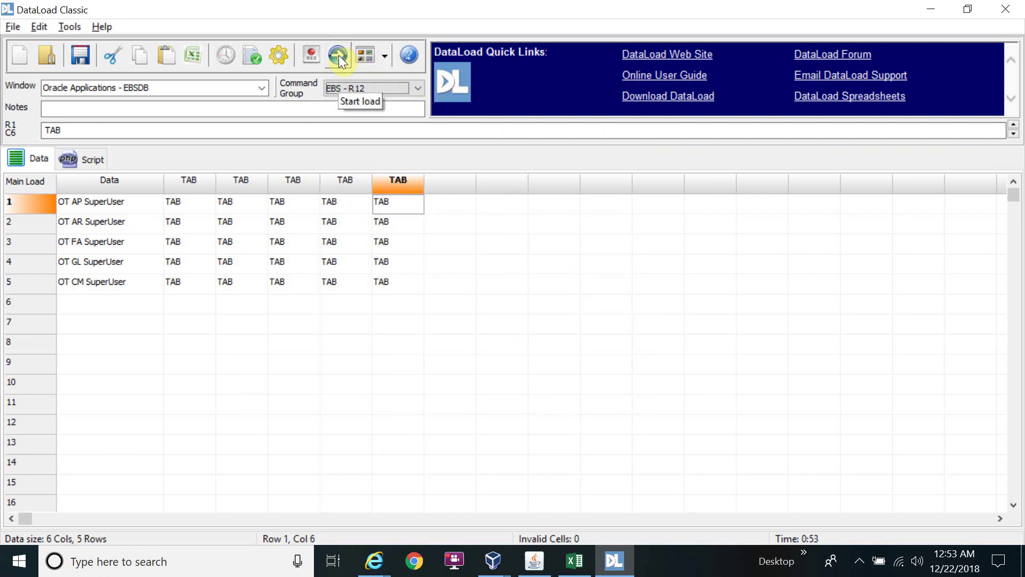
Run the load for main grid rows 1 to 5 into the Oracle Applications - EBSDB window and dismiss the completion dialog
left_click(104, 207)
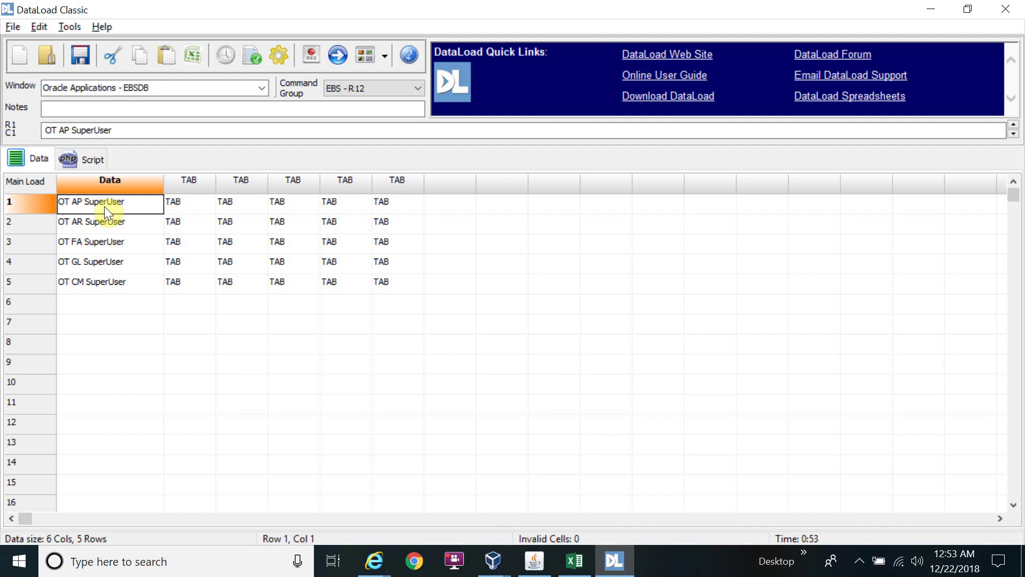
key("F5")
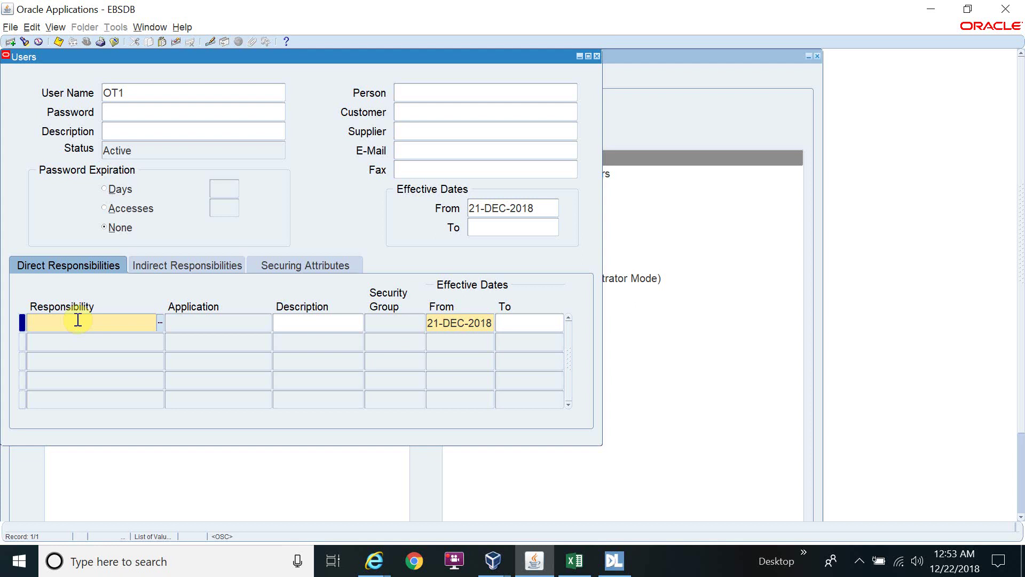
key("alt+Tab")
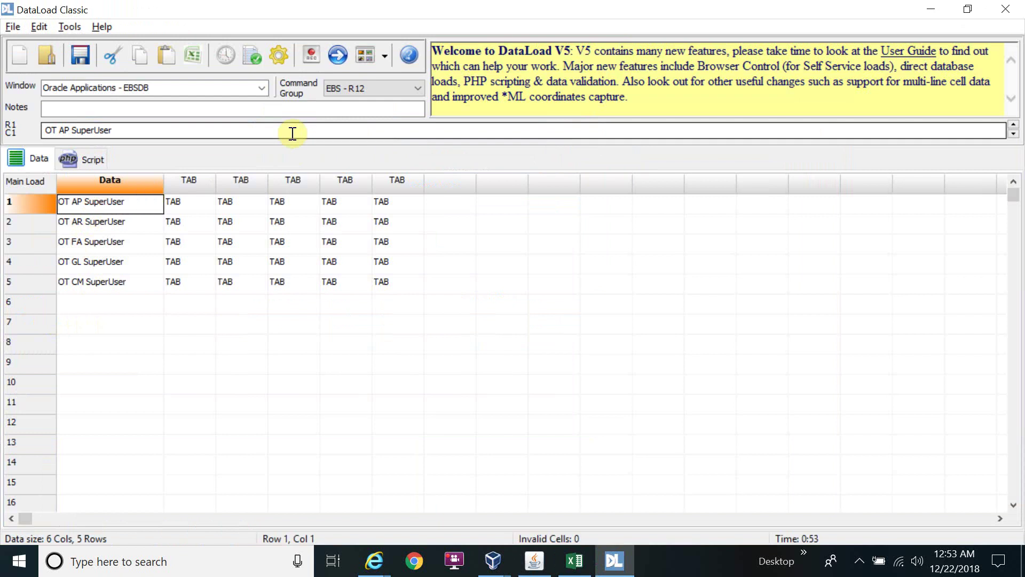
left_click(337, 55)
left_click(458, 235)
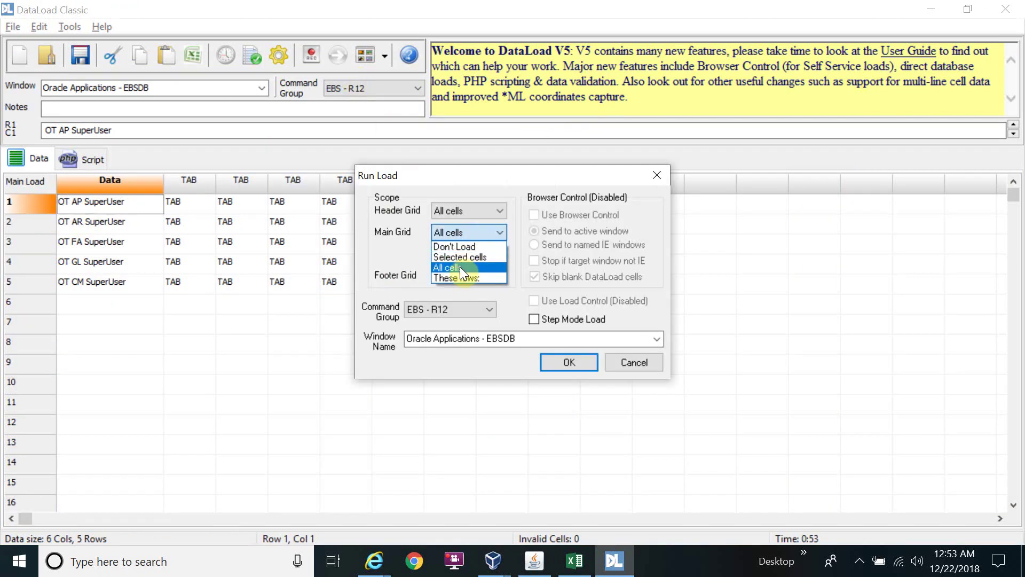
left_click(461, 277)
left_click(452, 254)
type("1")
left_click(490, 254)
type("5")
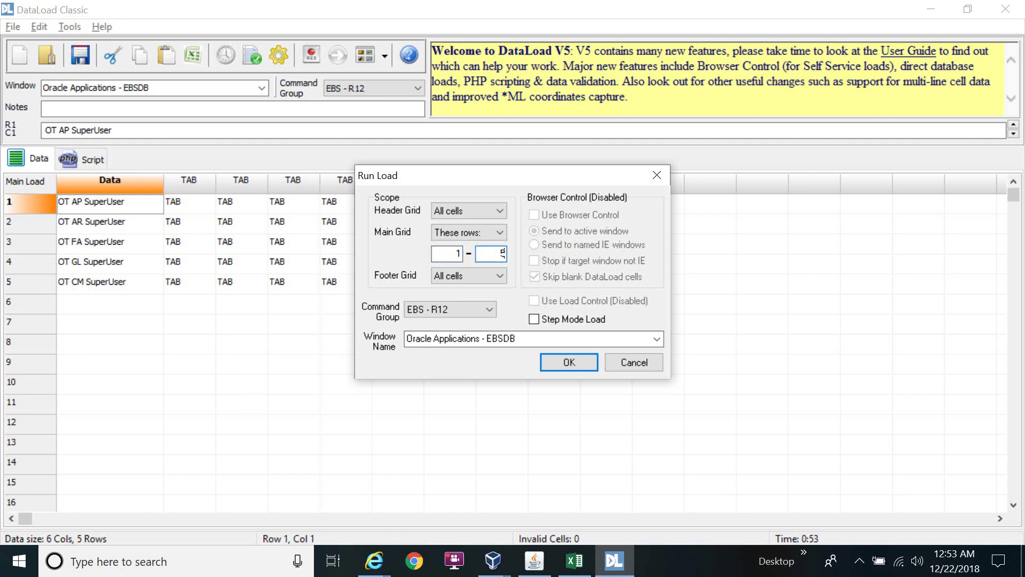
left_click(586, 366)
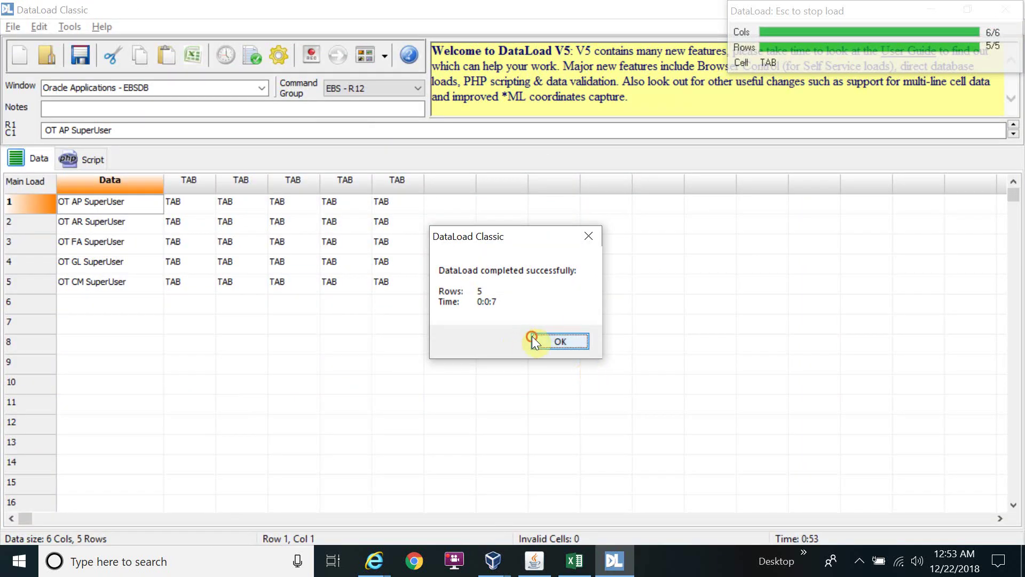
left_click(558, 340)
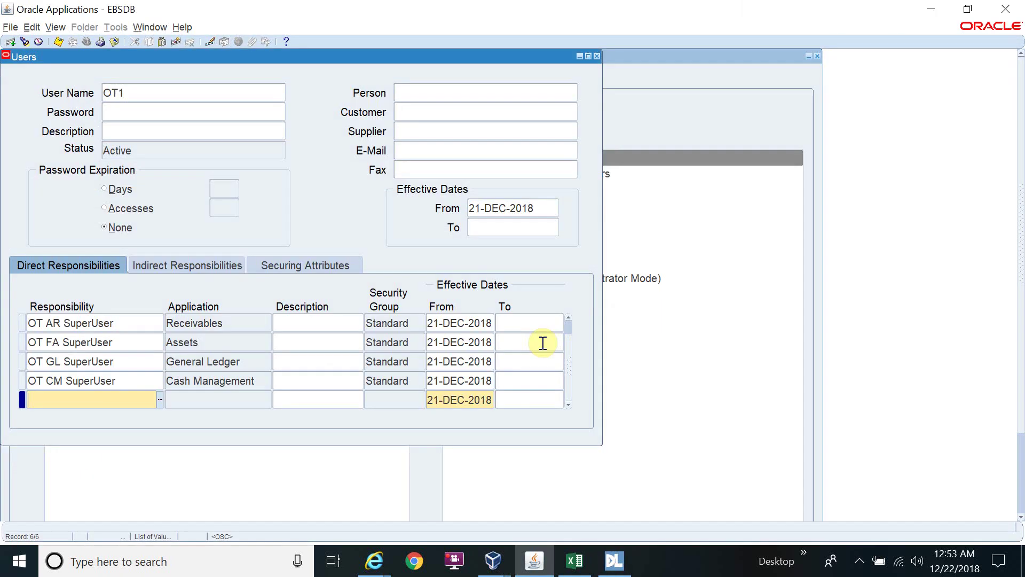
Save the loaded direct responsibilities for user OT1 in the Users form and switch back to DataLoad
left_click(134, 362)
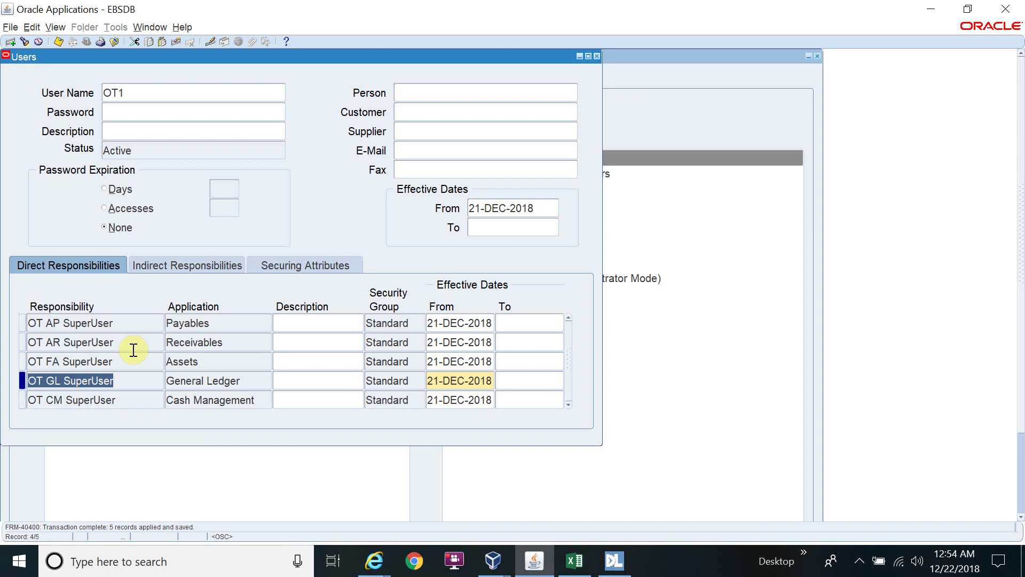
key("alt+Tab")
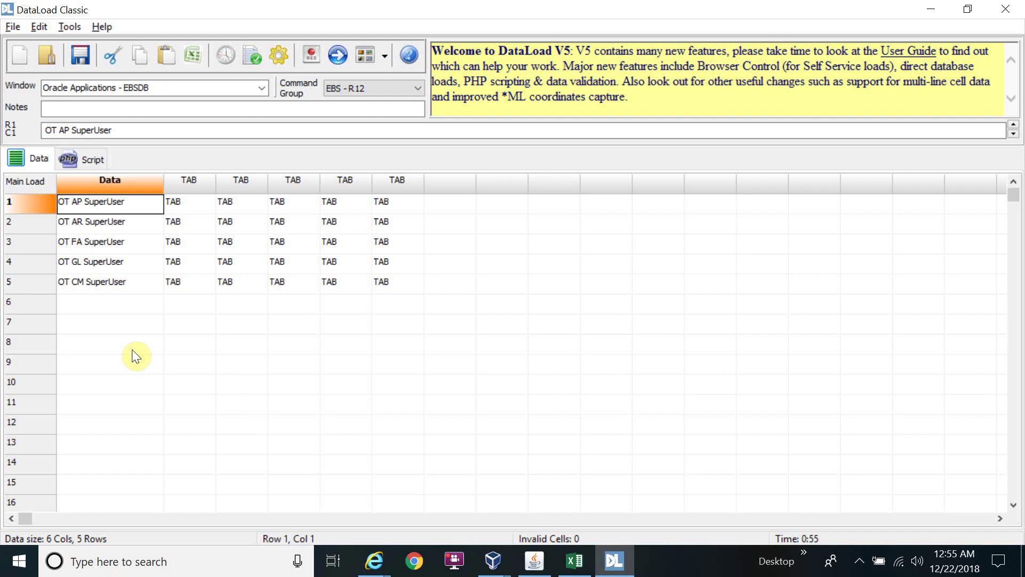
left_click(453, 560)
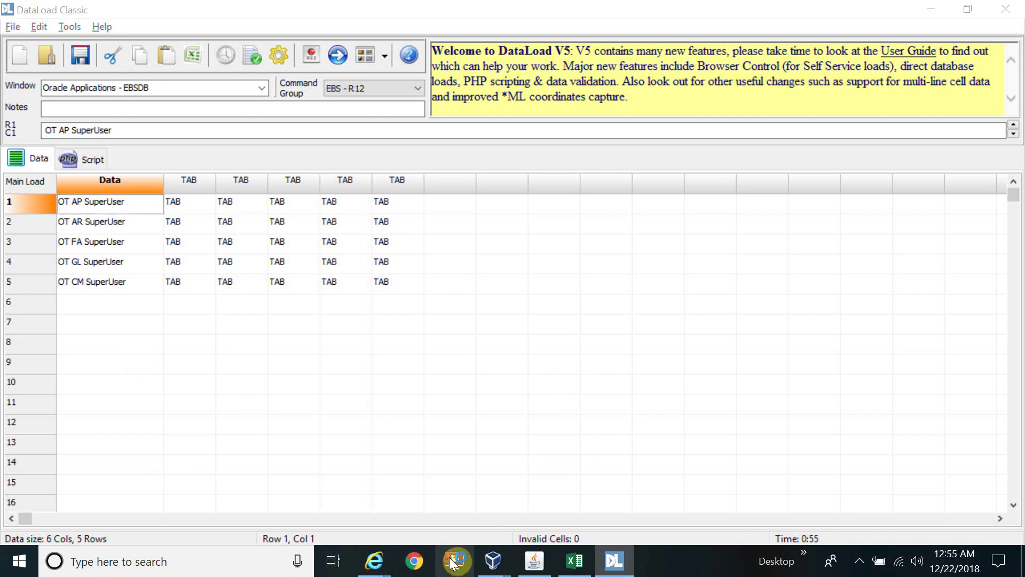